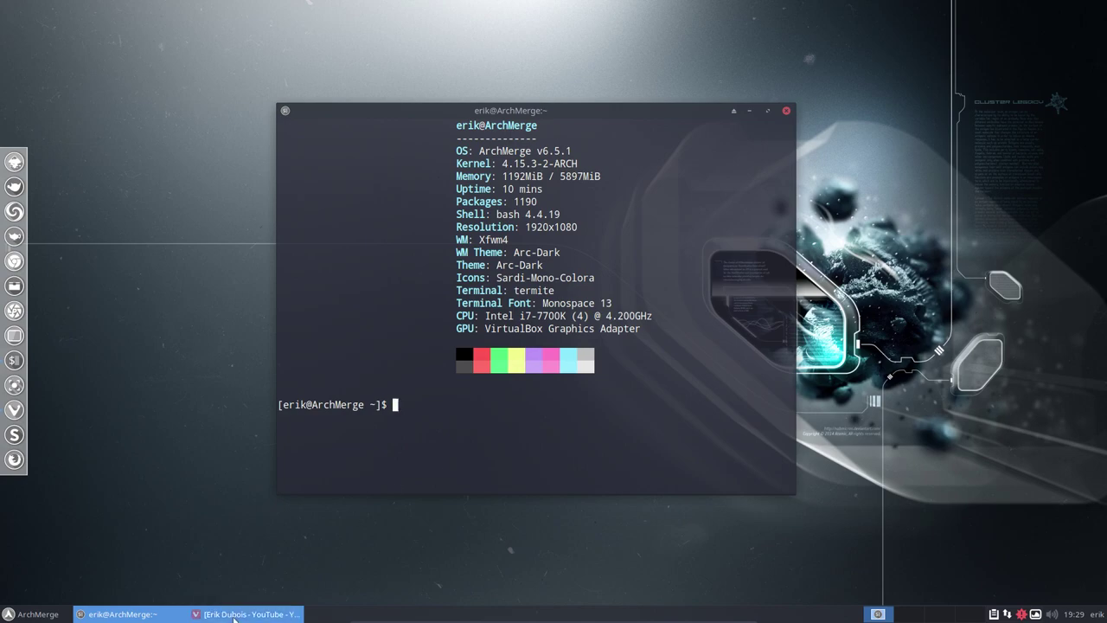
- Switch from Termite to the Vivaldi browser showing the YouTube channel's uploads page
left_click(247, 614)
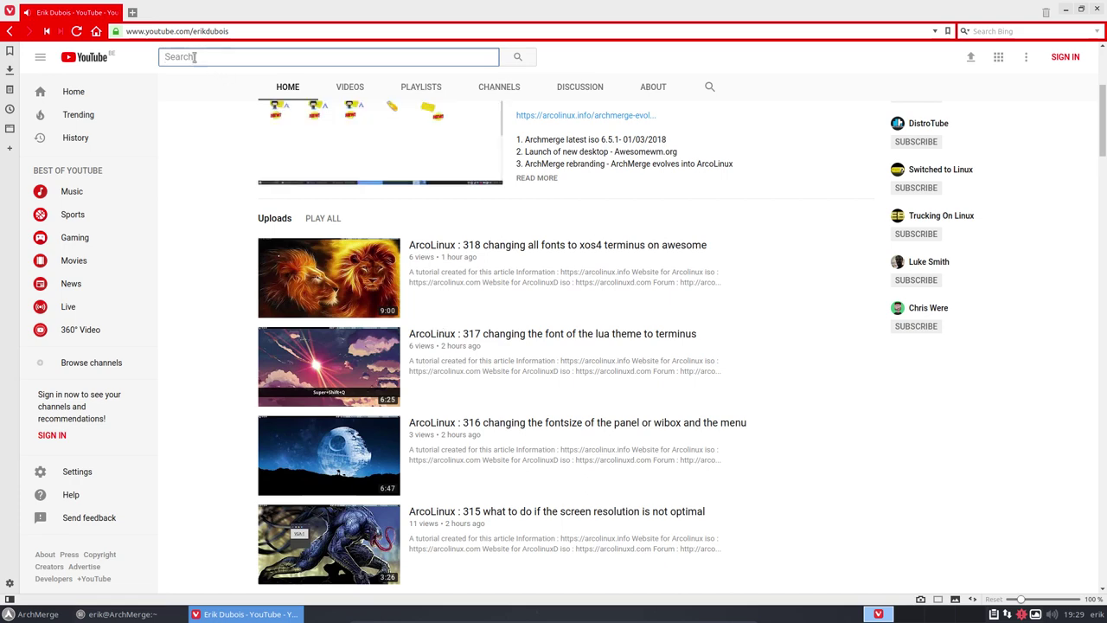
- Load awesomewm.org in a new Vivaldi tab, fixing the 'awesomewm.ro' typo
left_click(133, 12)
left_click(152, 32)
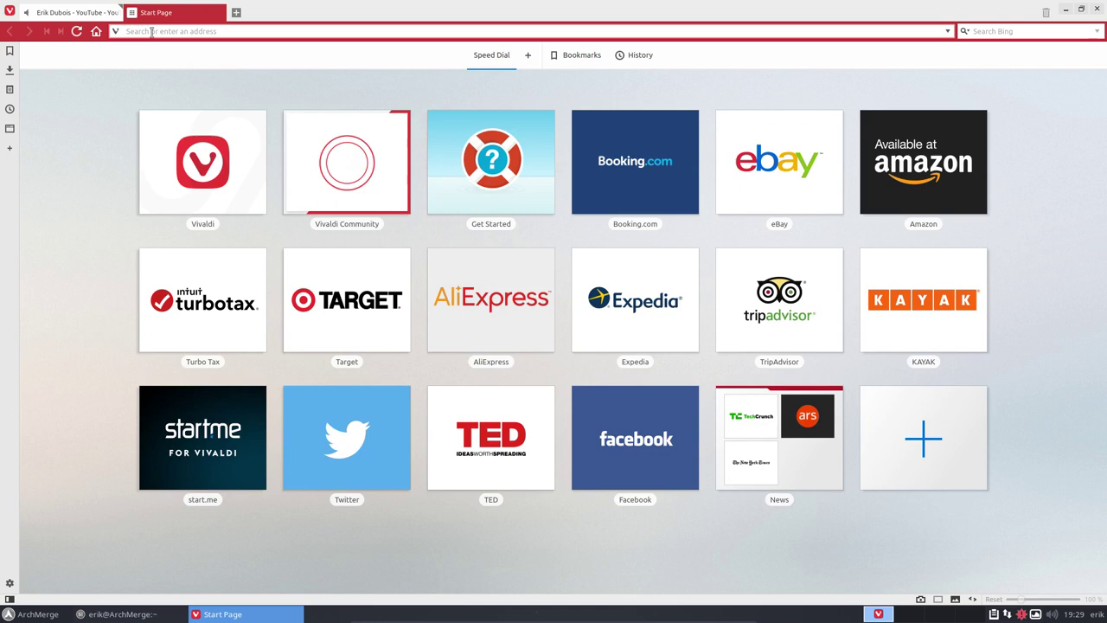
type("awesome")
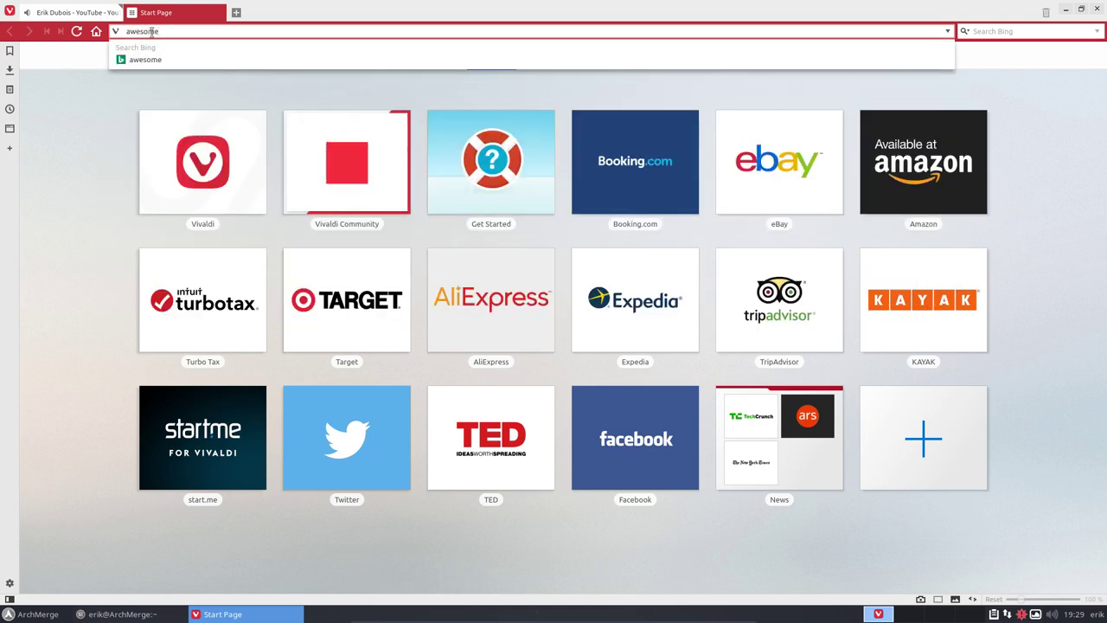
type("wm.ro")
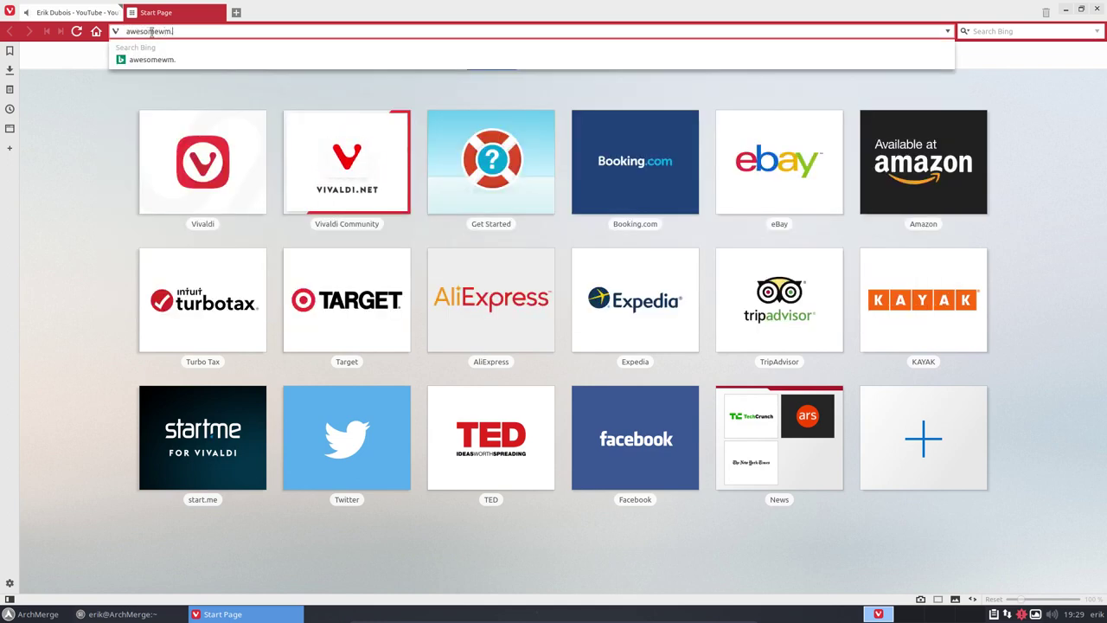
key("BackSpace")
key("BackSpace")
type("org")
key("Return")
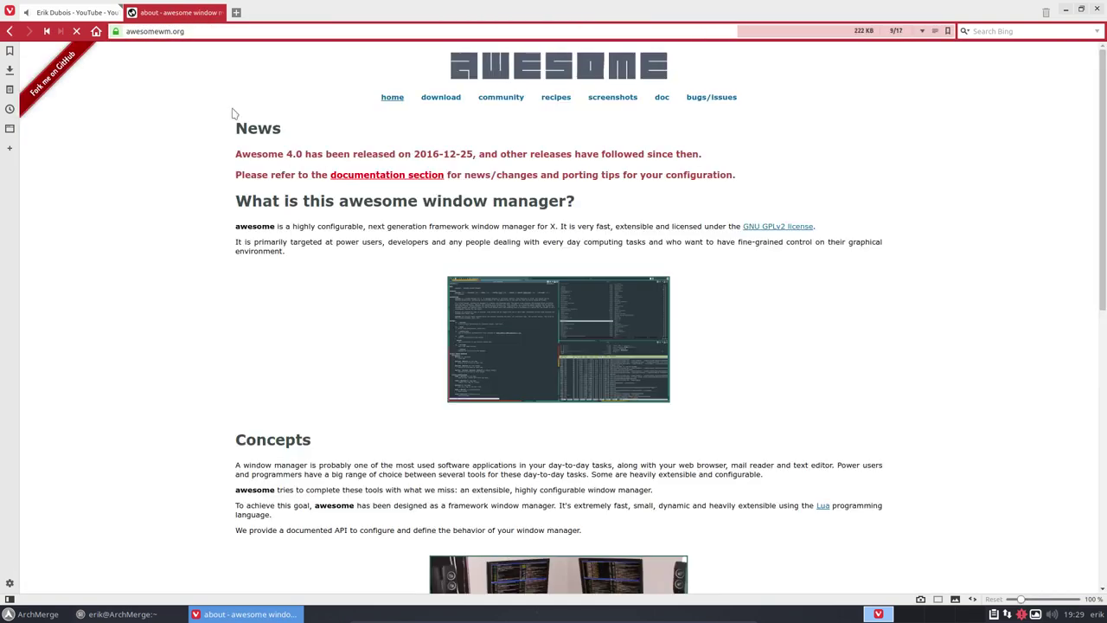
- View the full-size awesome screenshot, close that tab, and minimise Vivaldi
left_click(628, 346)
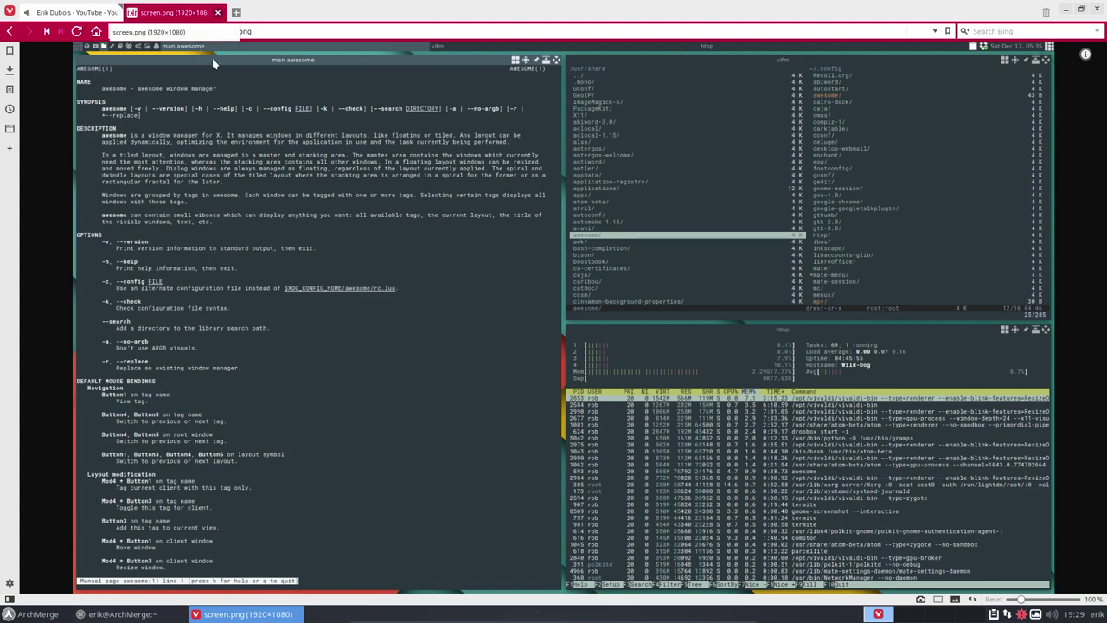
left_click(220, 13)
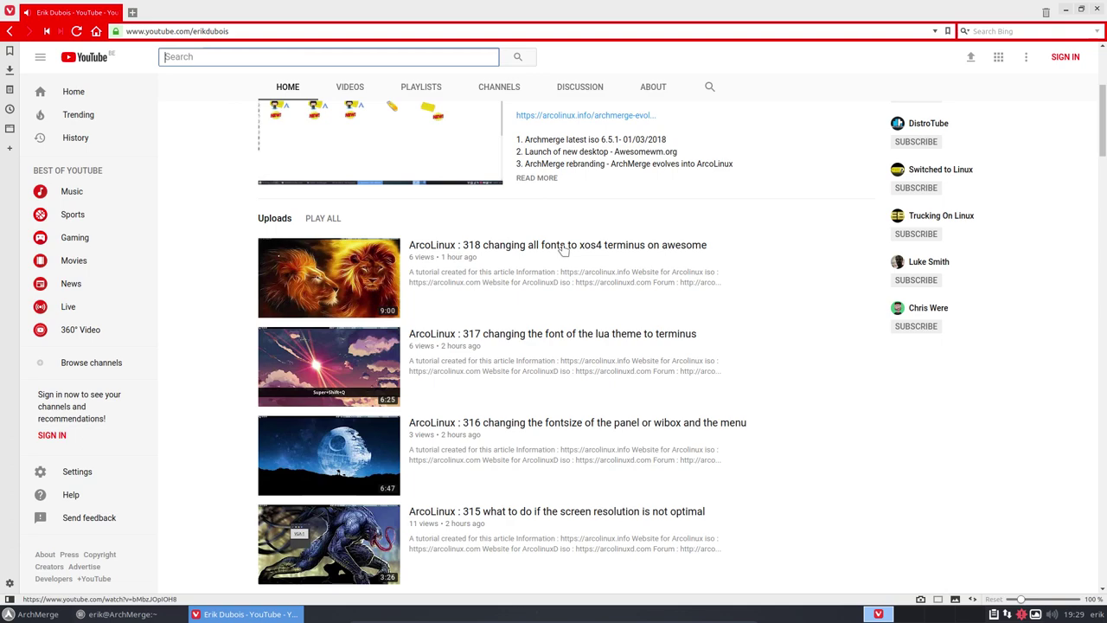
left_click(1068, 11)
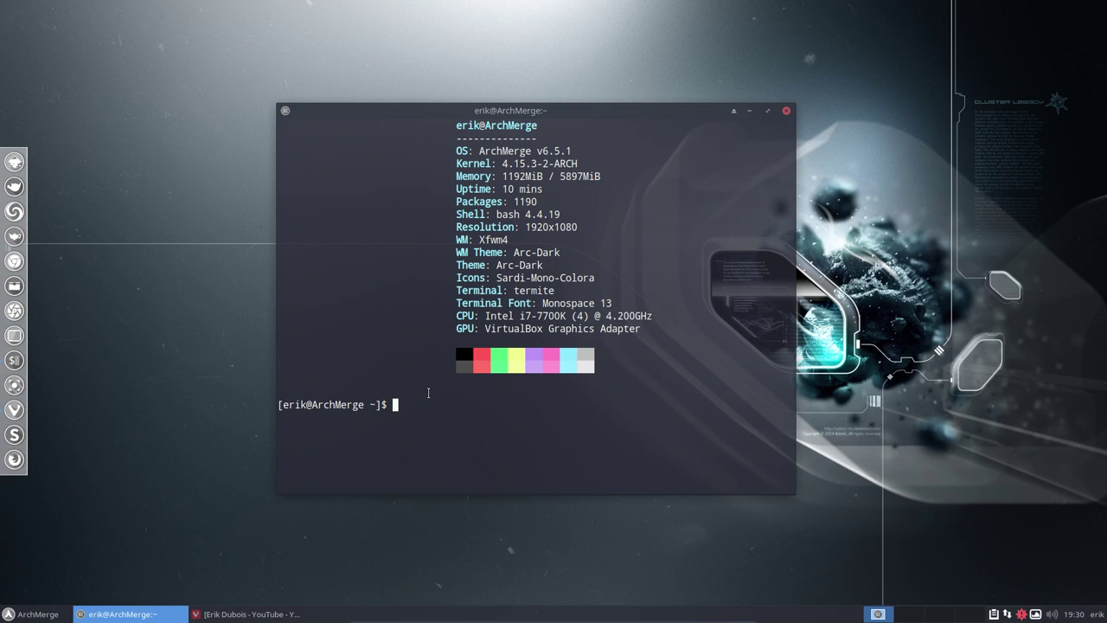
- Install archmerge-awesome-git with sudo pacman -S, giving the password and confirming with y
type("sudo pacman -S archmerge")
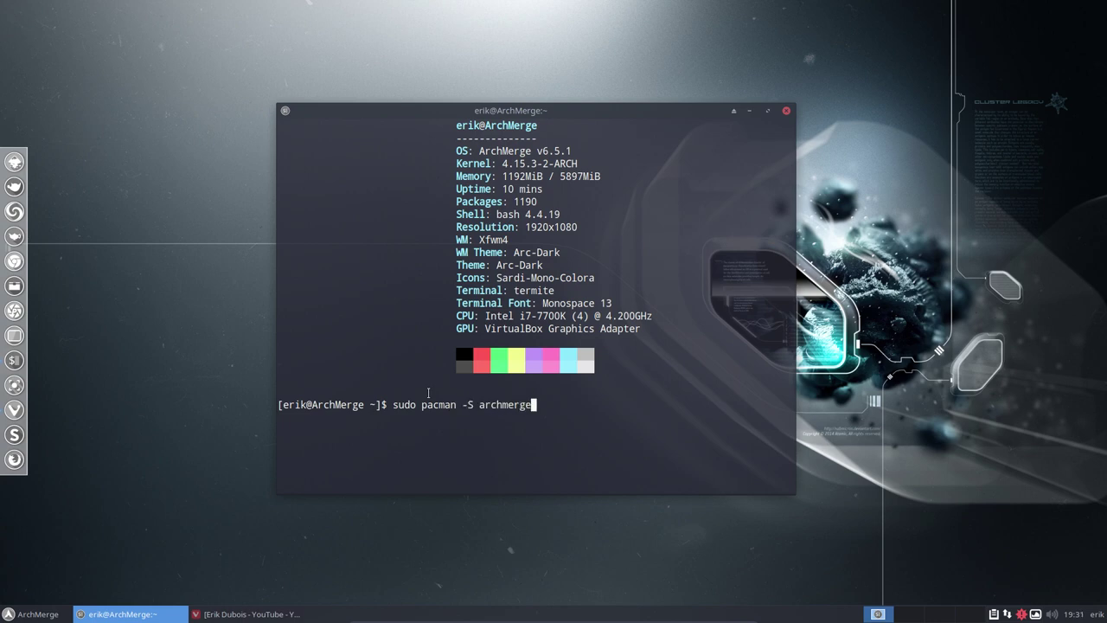
type("-awesome-git")
key("Return")
key("Return")
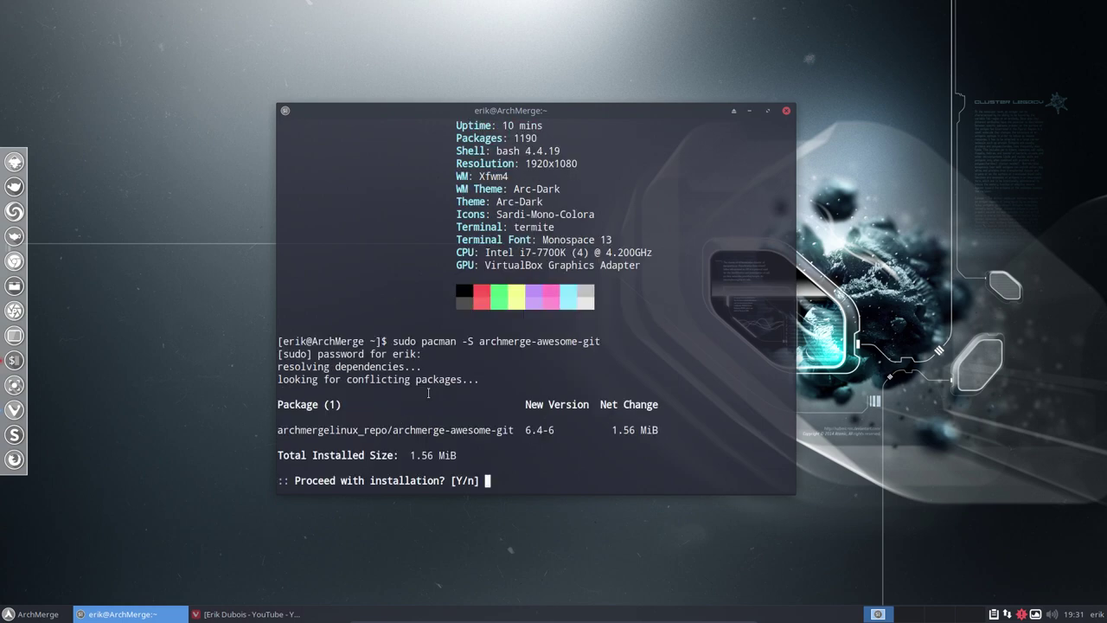
type("y")
key("Return")
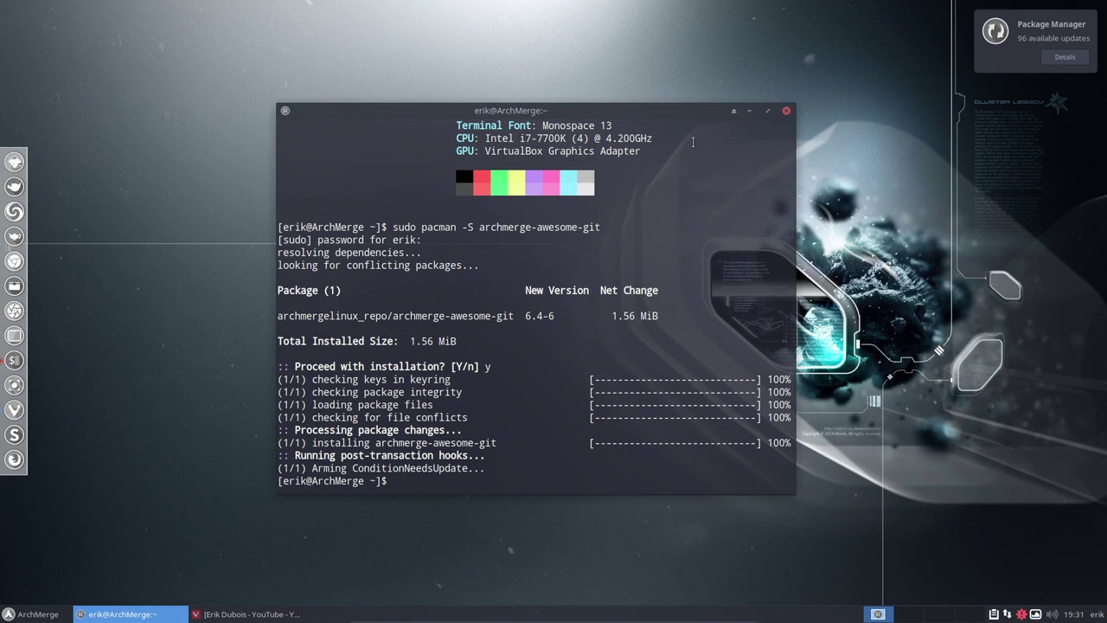
- Close the terminal, browse Thunar to /etc/skel/.config with hidden files shown, and copy the awesome folder
left_click(787, 111)
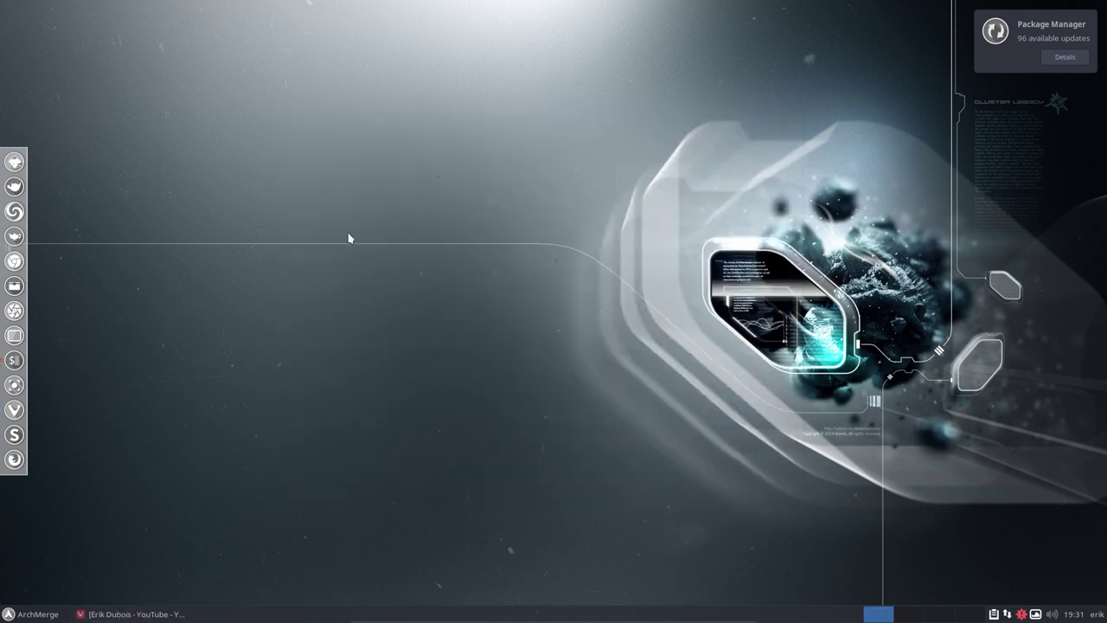
left_click(19, 287)
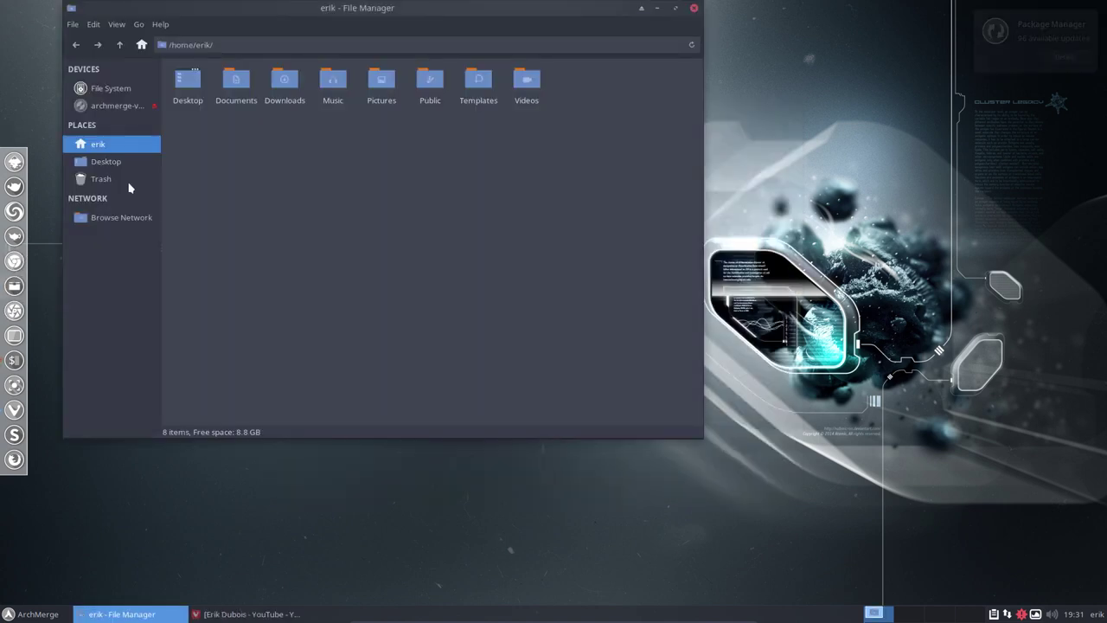
left_click(116, 93)
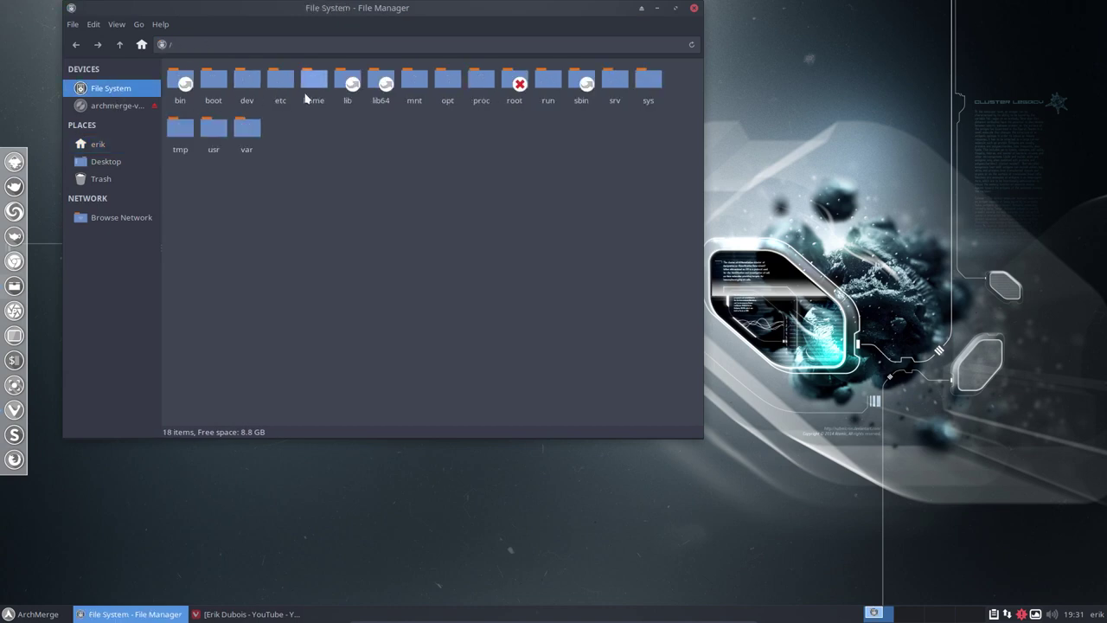
double_click(282, 87)
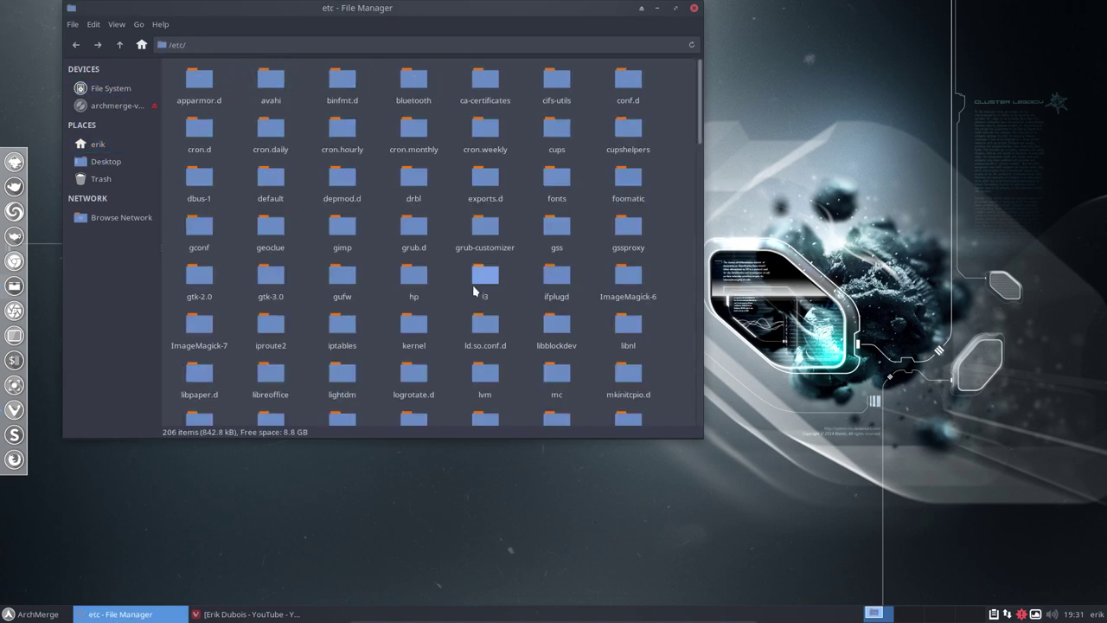
type("skel")
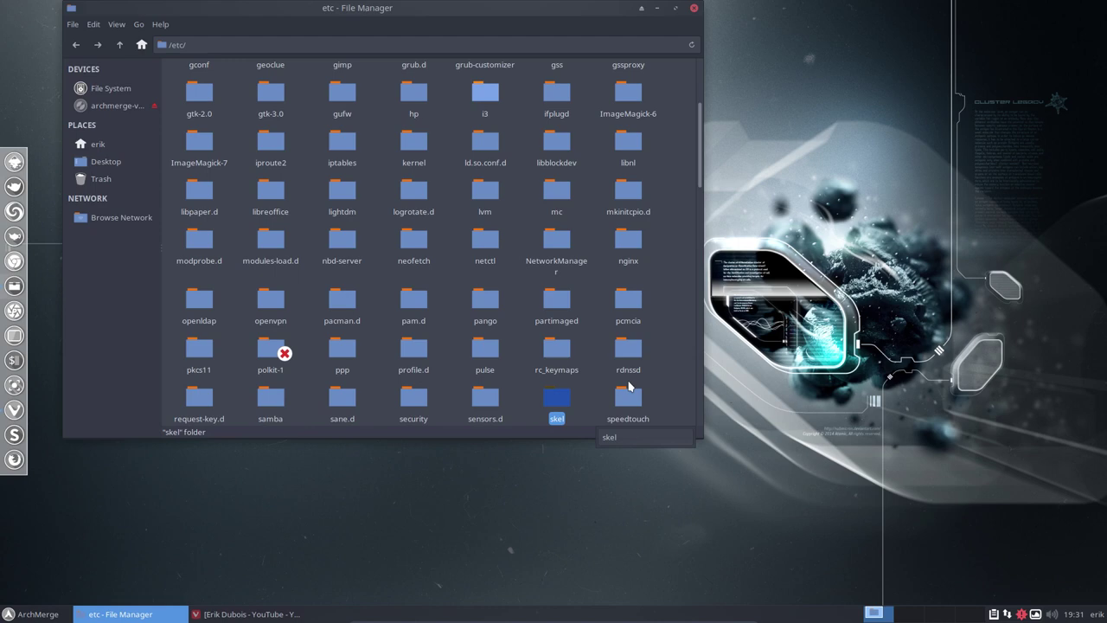
double_click(556, 404)
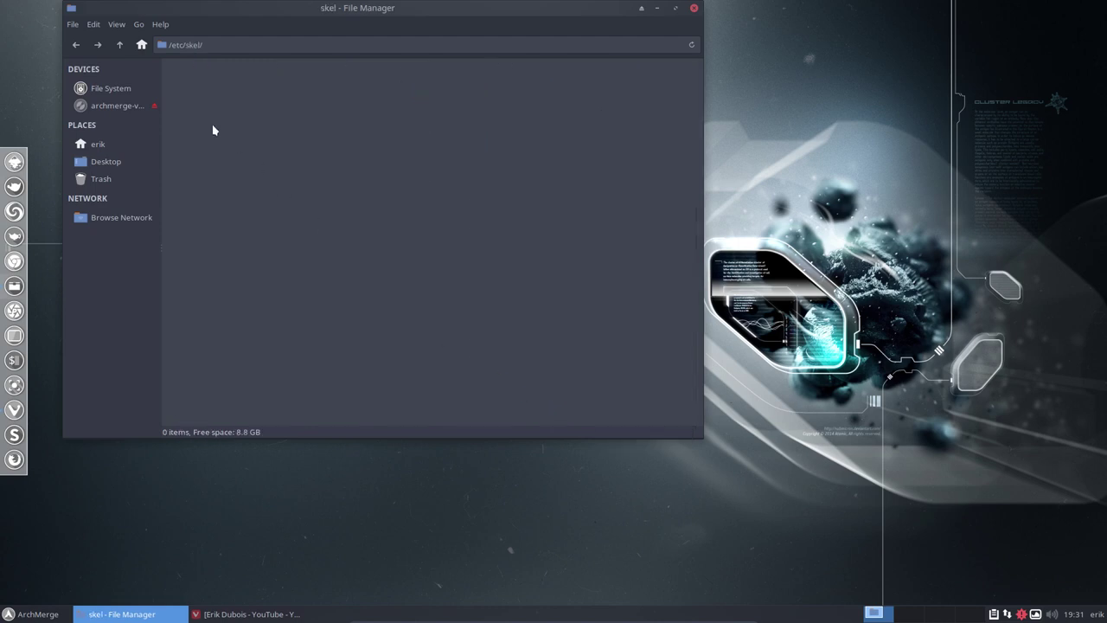
key("ctrl+h")
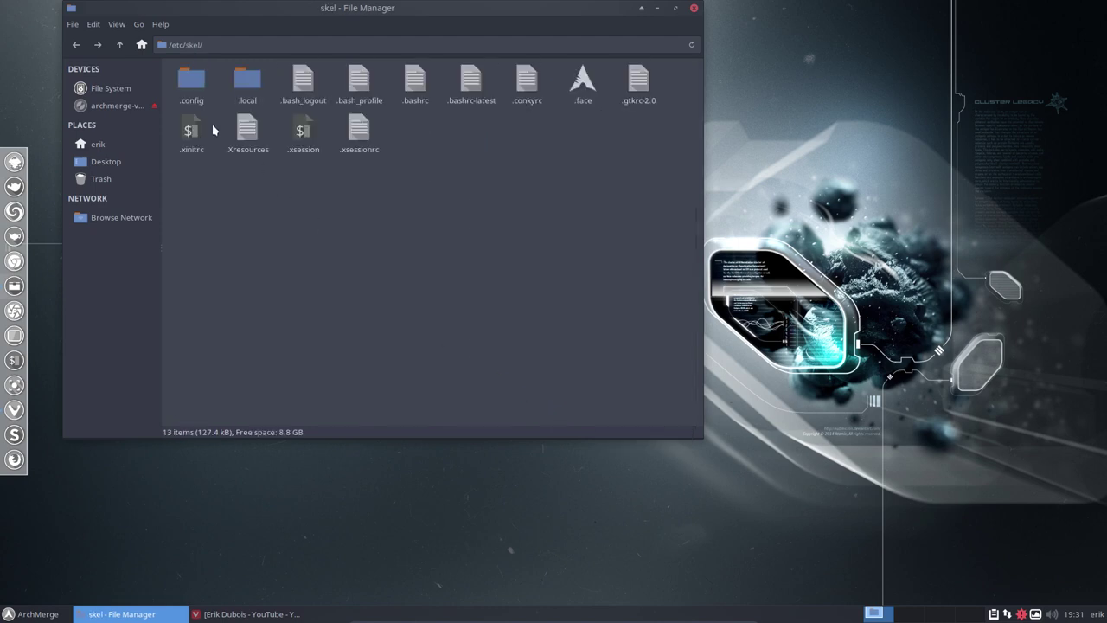
double_click(190, 78)
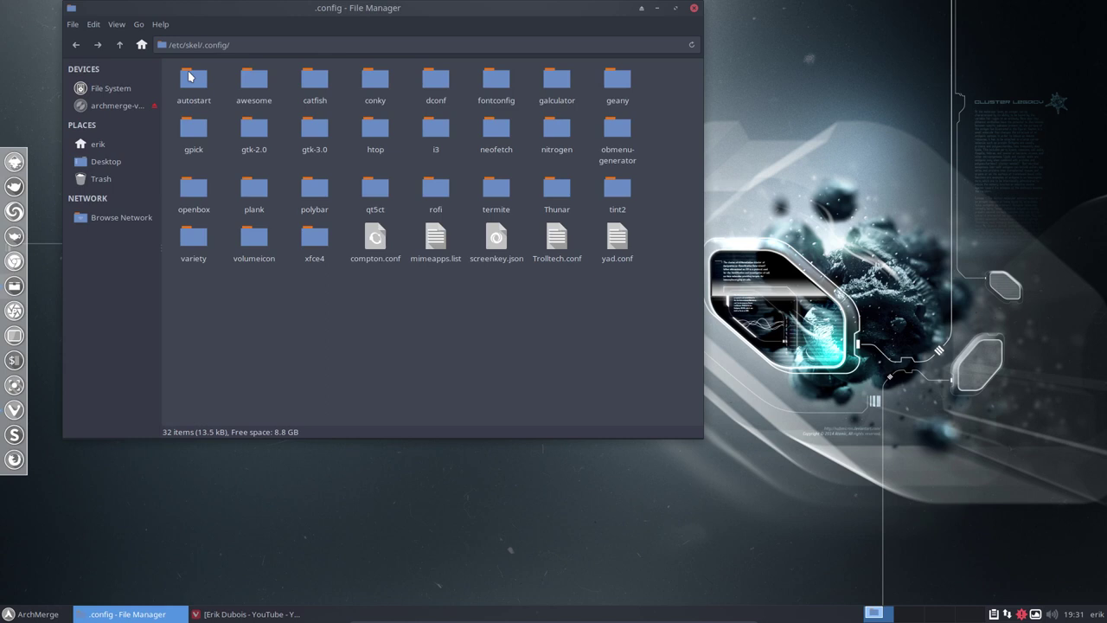
left_click(253, 80)
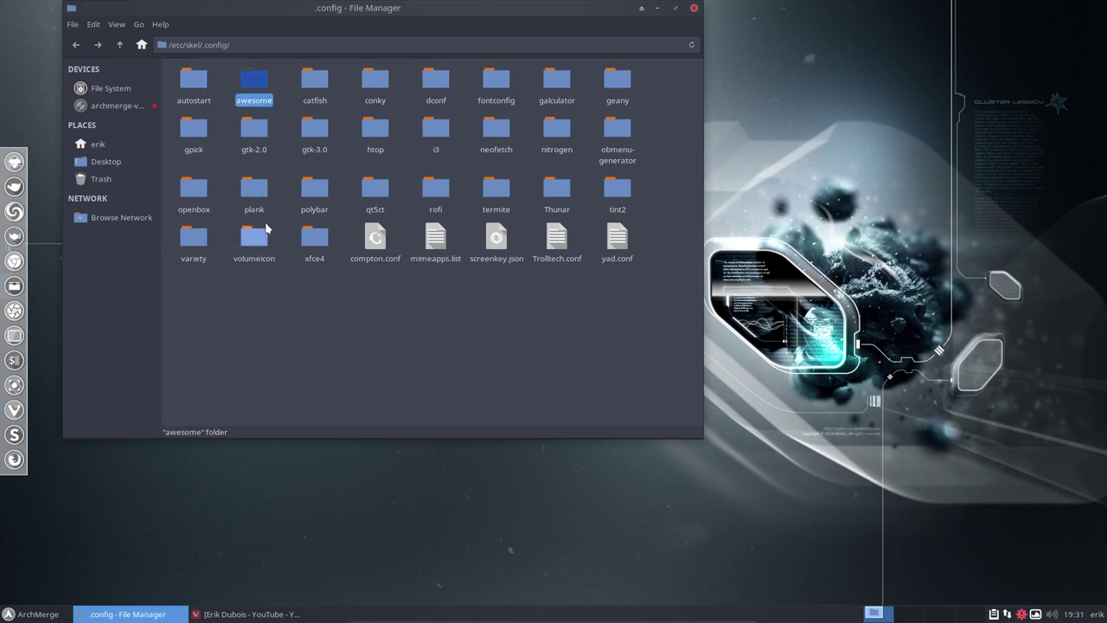
- Paste awesome into ~/.config, replacing all existing files, then open the copied folder
left_click(108, 145)
double_click(266, 80)
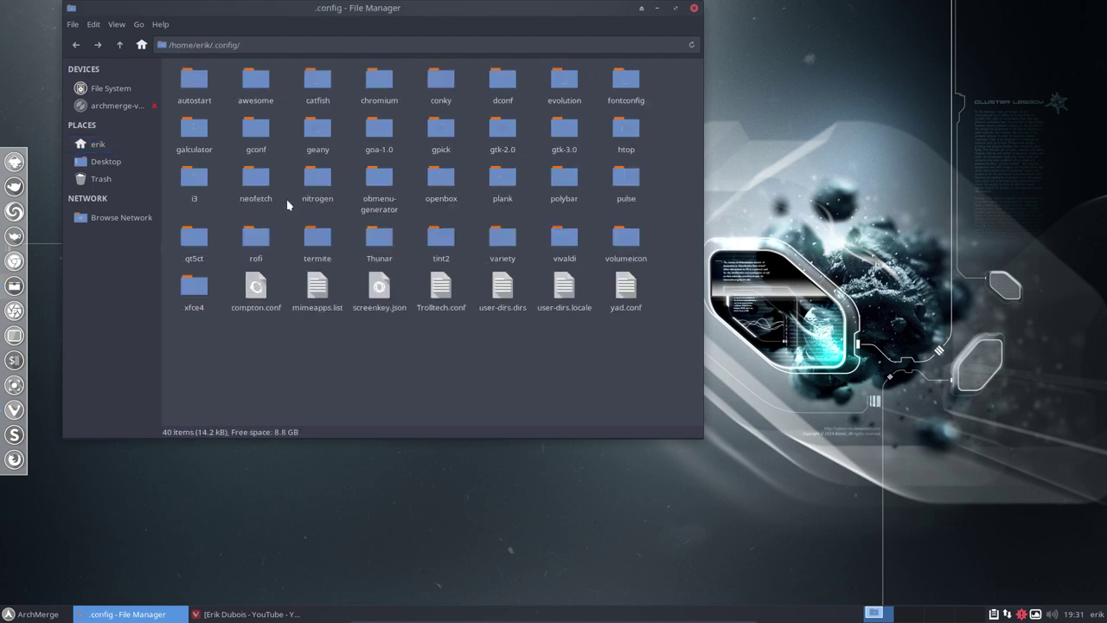
left_click(260, 86)
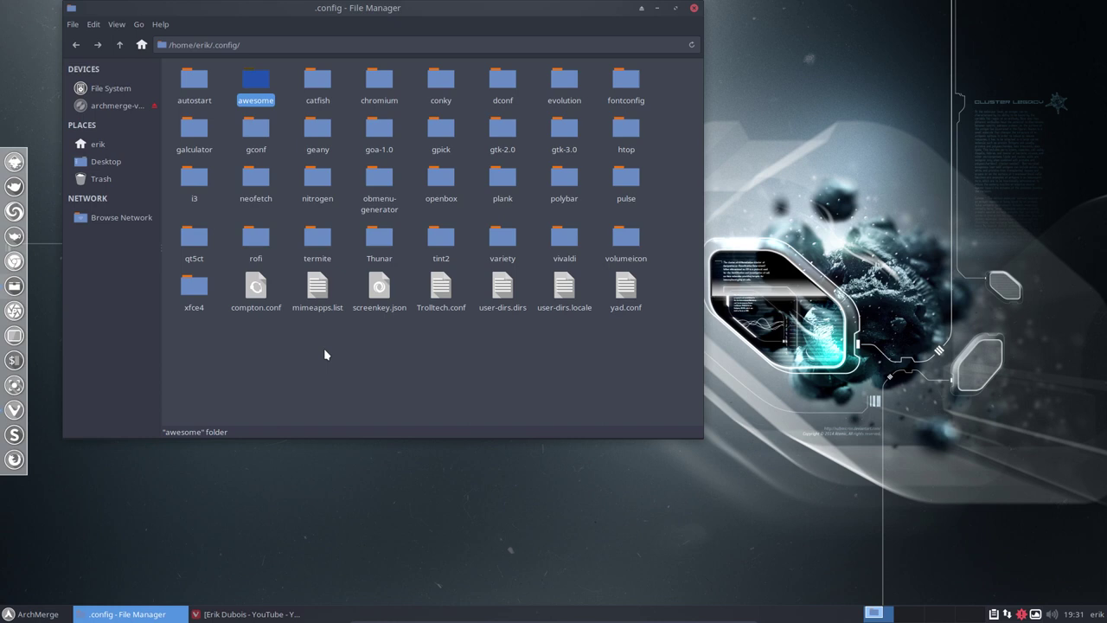
key("ctrl+v")
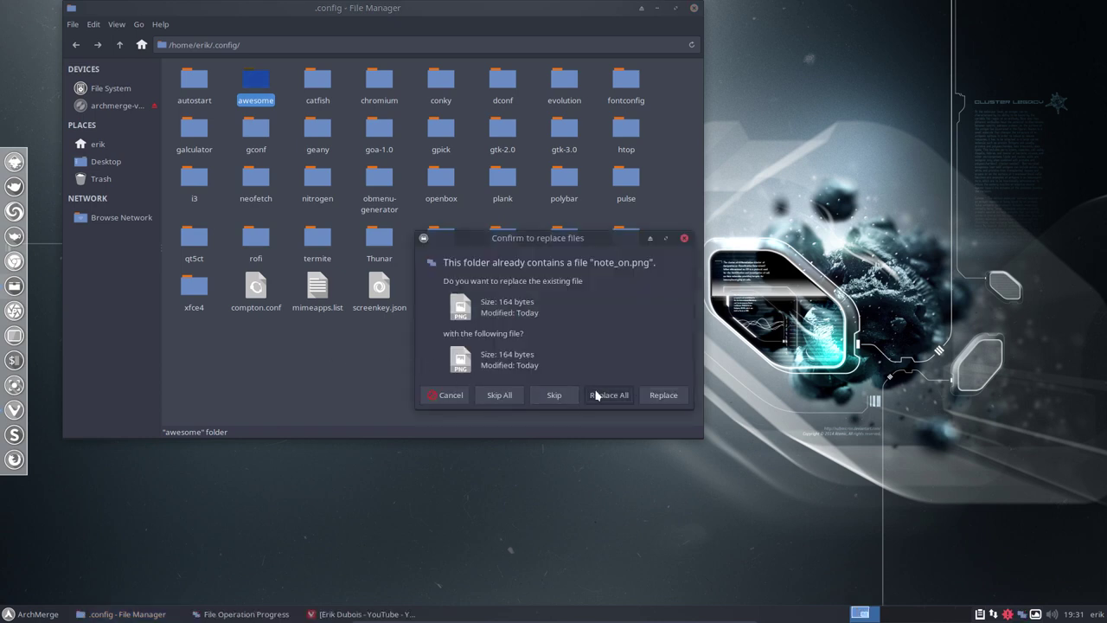
left_click(596, 395)
left_click(444, 342)
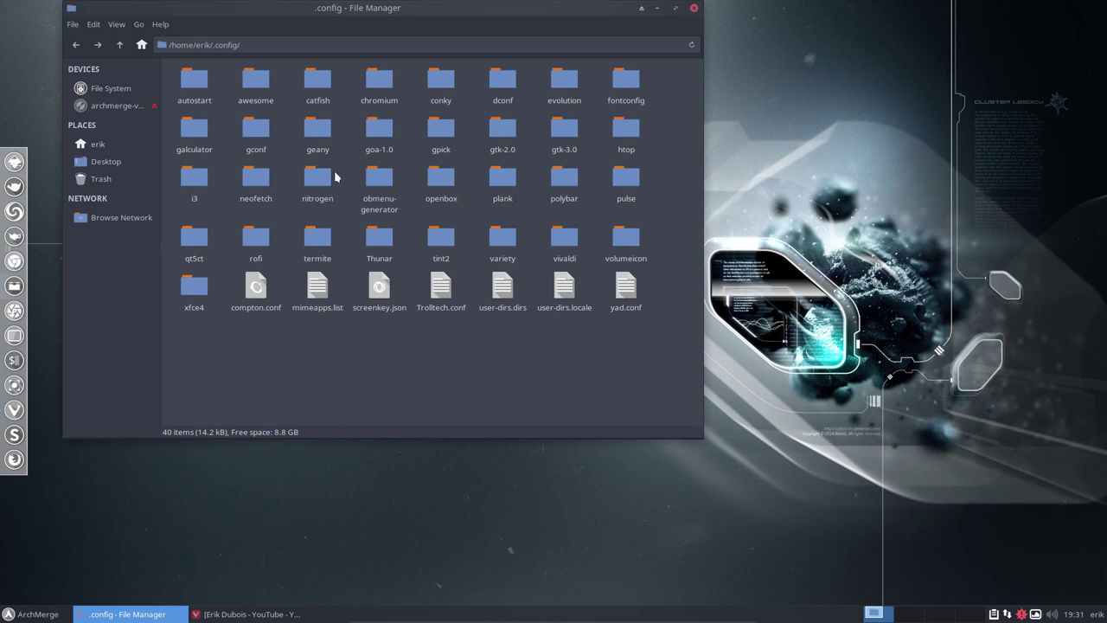
double_click(251, 82)
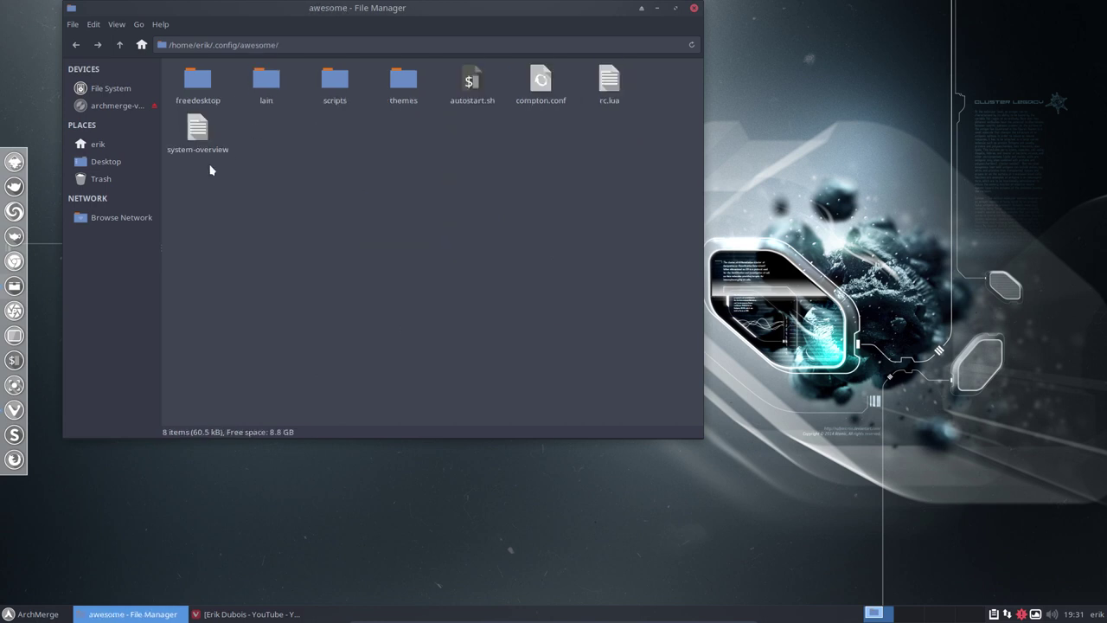
- Select all items in the awesome config folder, then close the Thunar window
left_click_drag(206, 167, 638, 79)
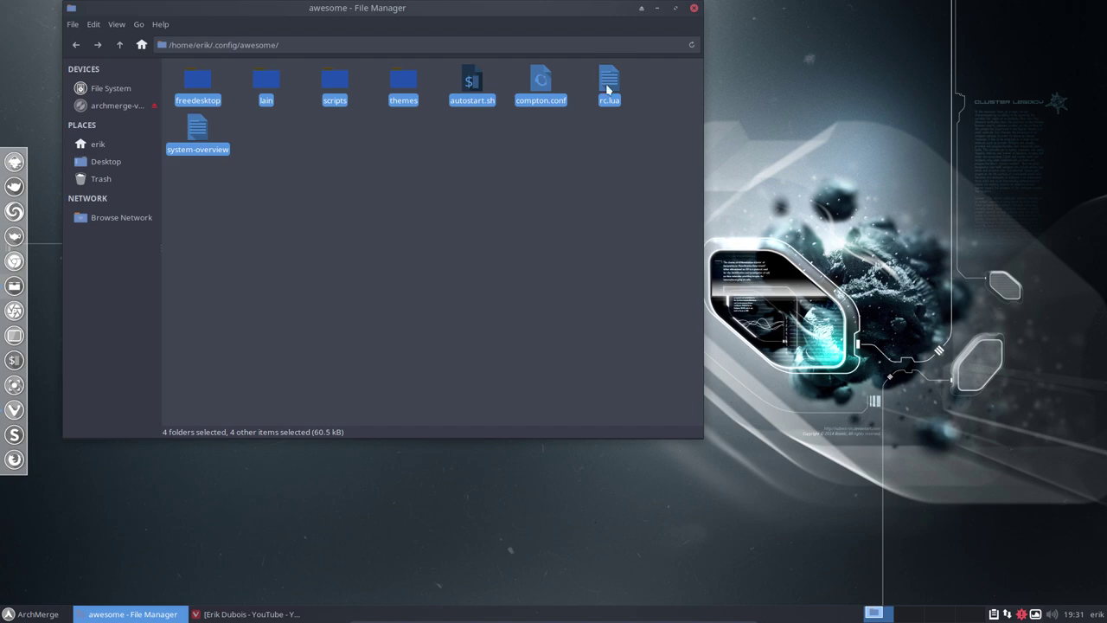
left_click(693, 9)
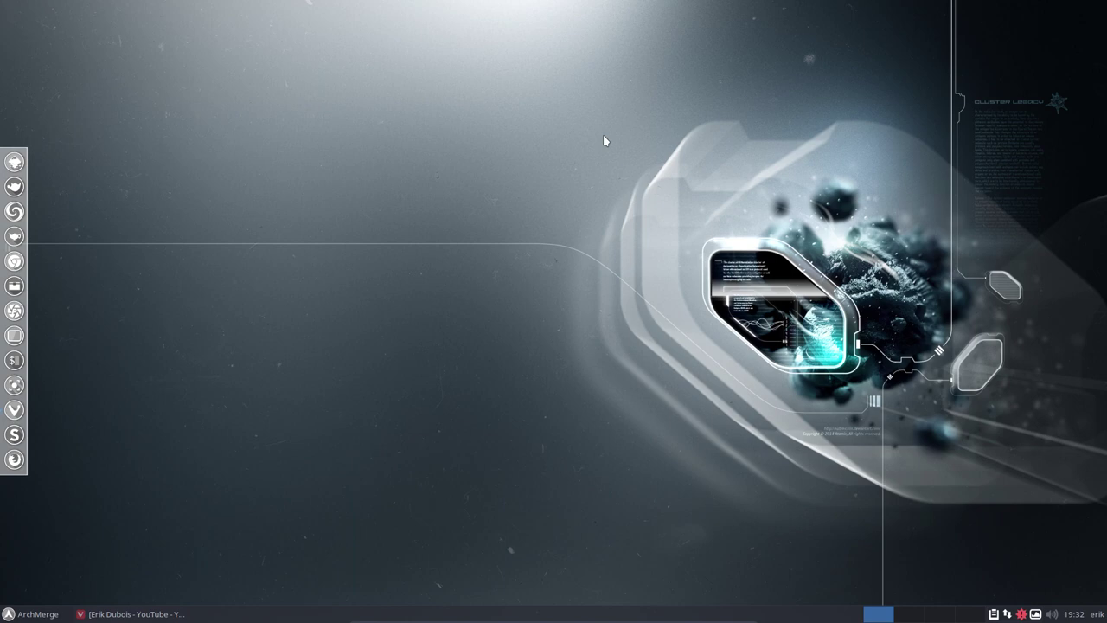
- Open Thunar on home, hide dotfiles, then create and open a new empty ARCHMERGED folder
left_click(15, 286)
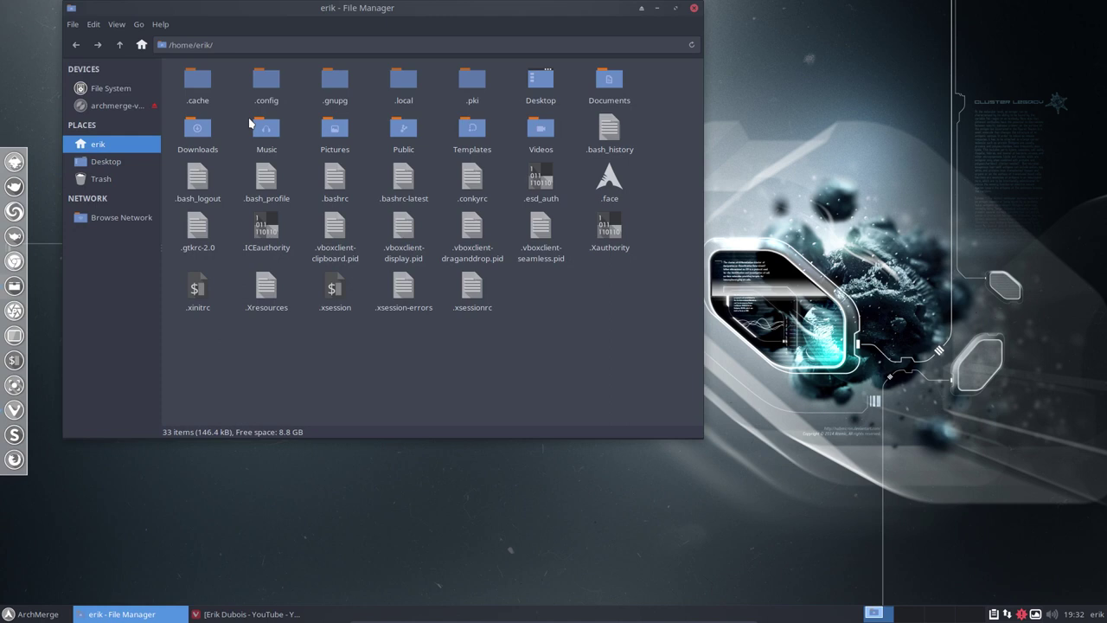
key("ctrl+h")
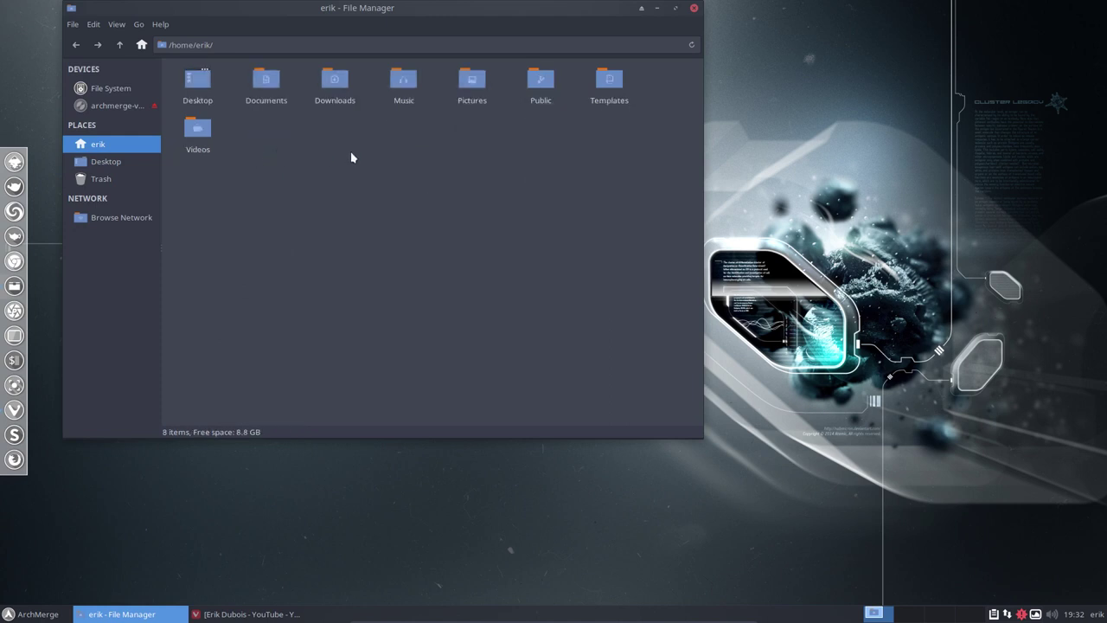
right_click(350, 156)
left_click(389, 164)
type("AR")
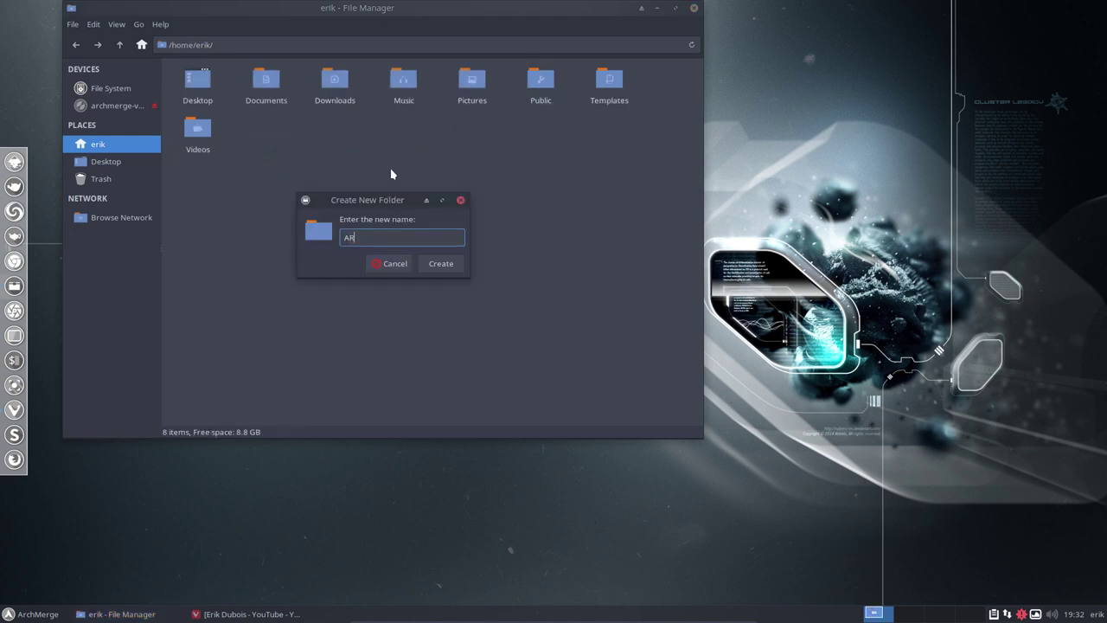
type("CHMERGED")
key("Return")
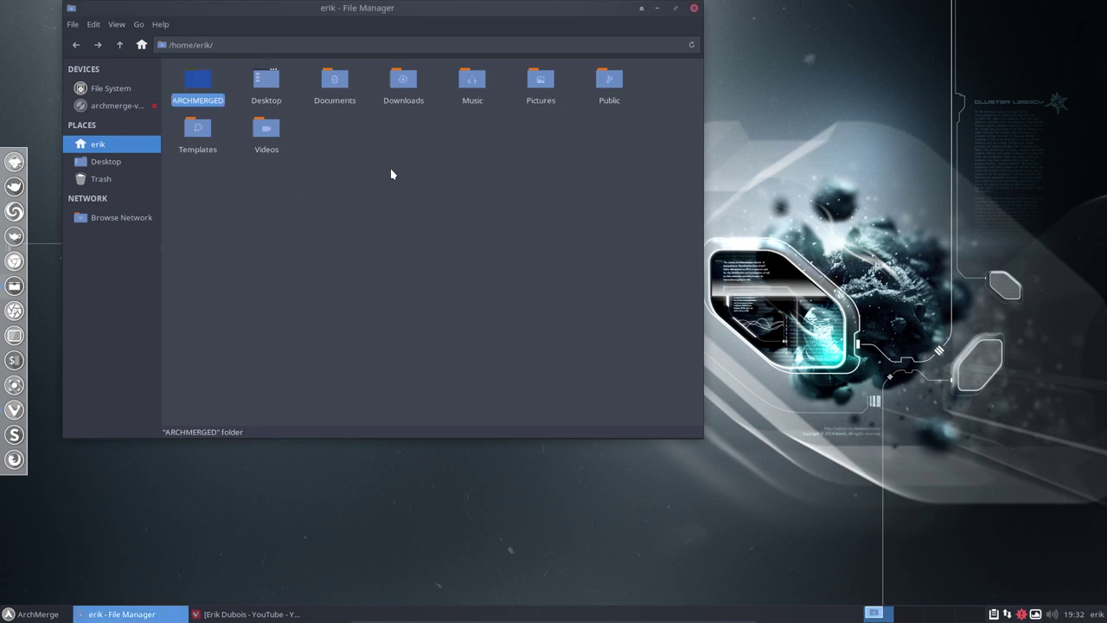
double_click(212, 98)
right_click(233, 108)
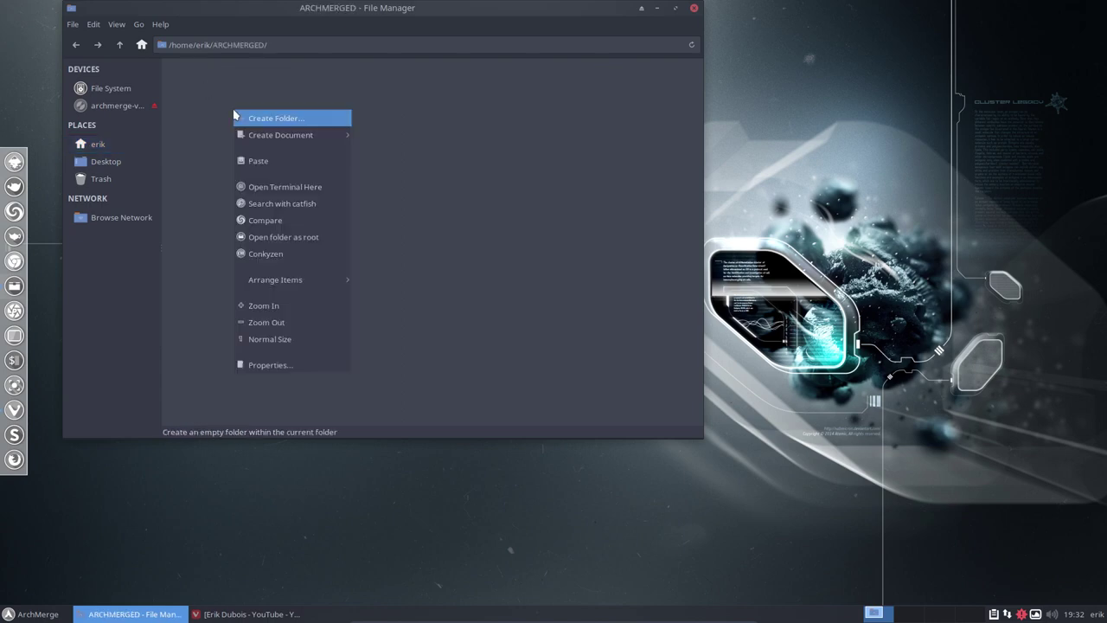
left_click(314, 191)
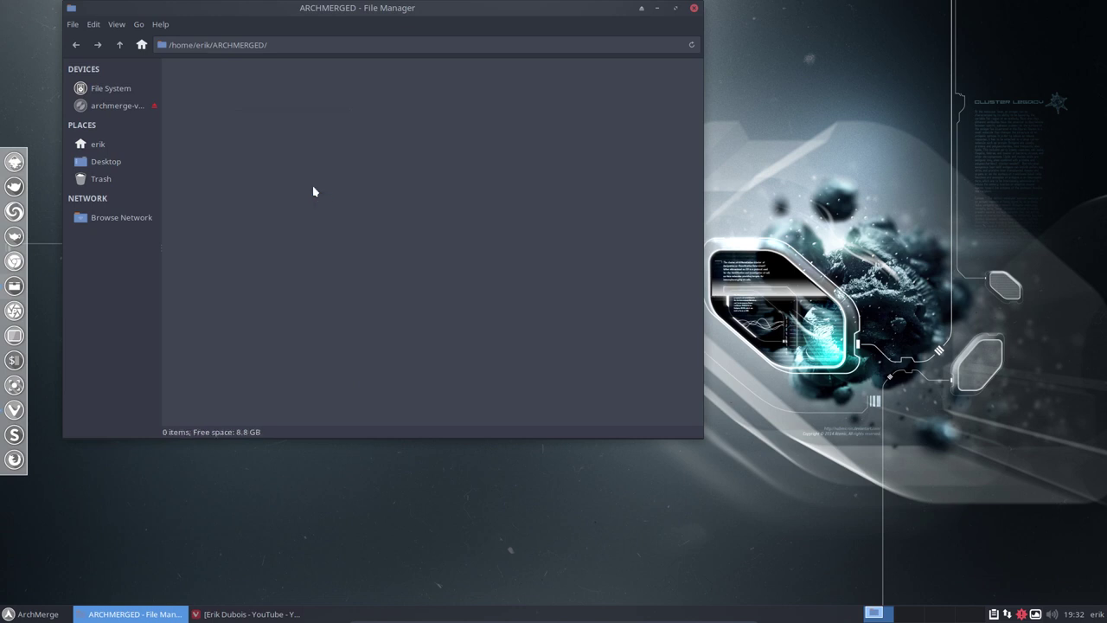
type("git ")
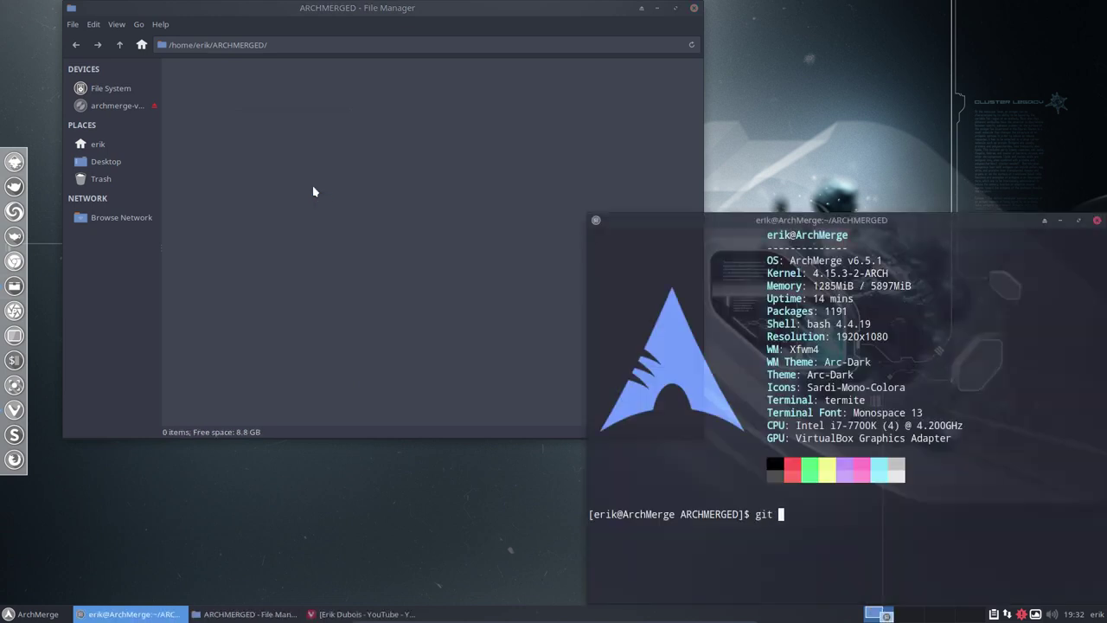
type("clone https://github")
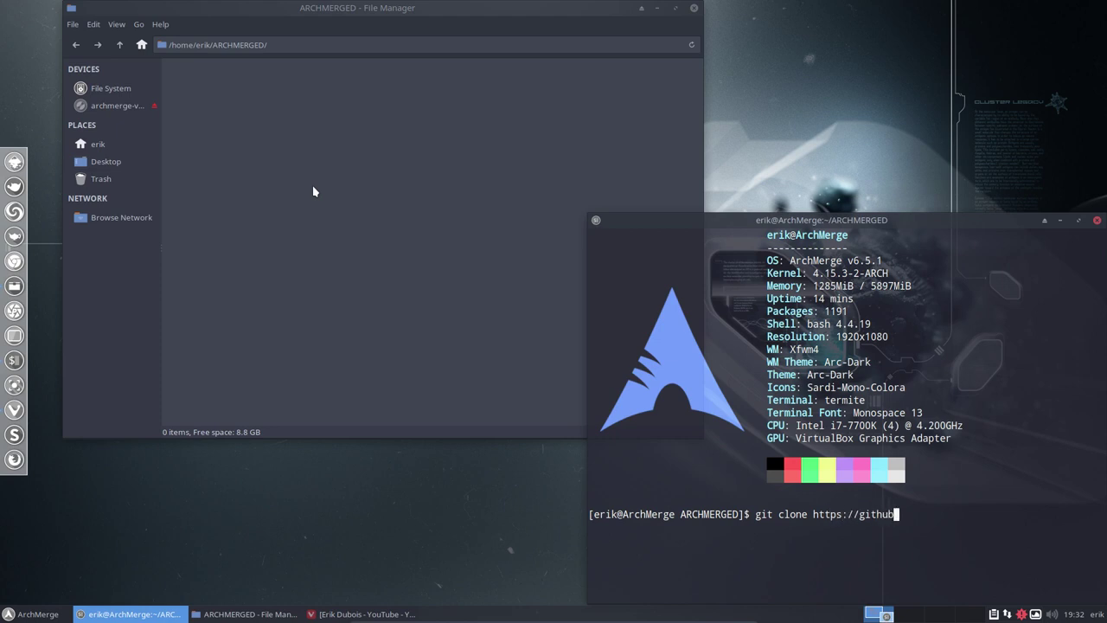
type(".com/archmer")
type("gedocs")
key("BackSpace")
key("BackSpace")
key("BackSpace")
key("BackSpace")
key("BackSpace")
type("elinux")
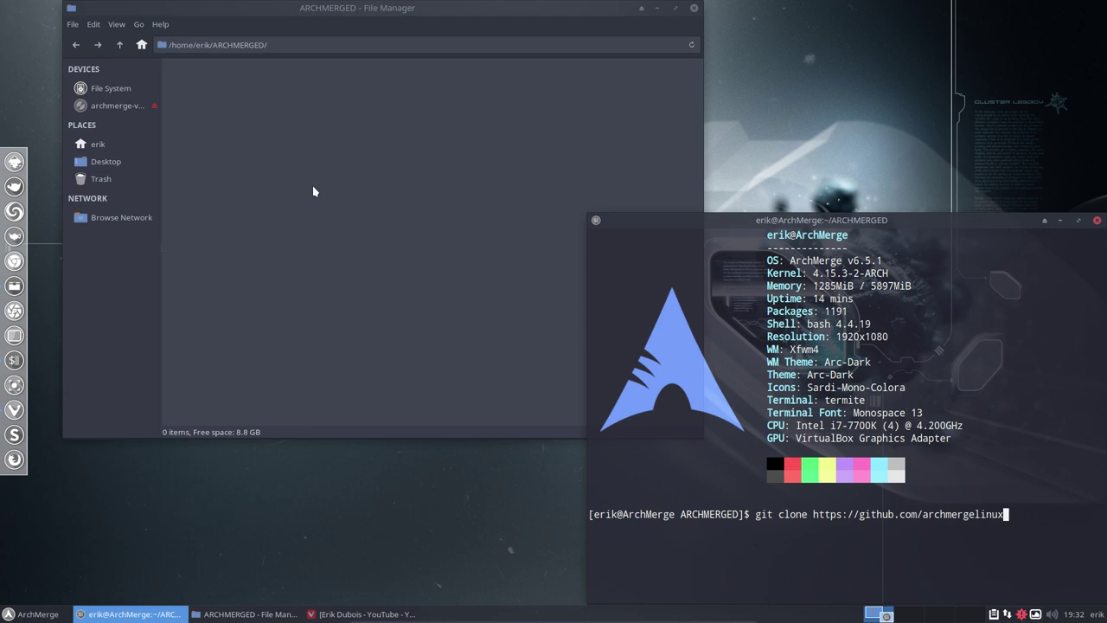
type("/amd-awesome")
left_click_drag(755, 224, 454, 87)
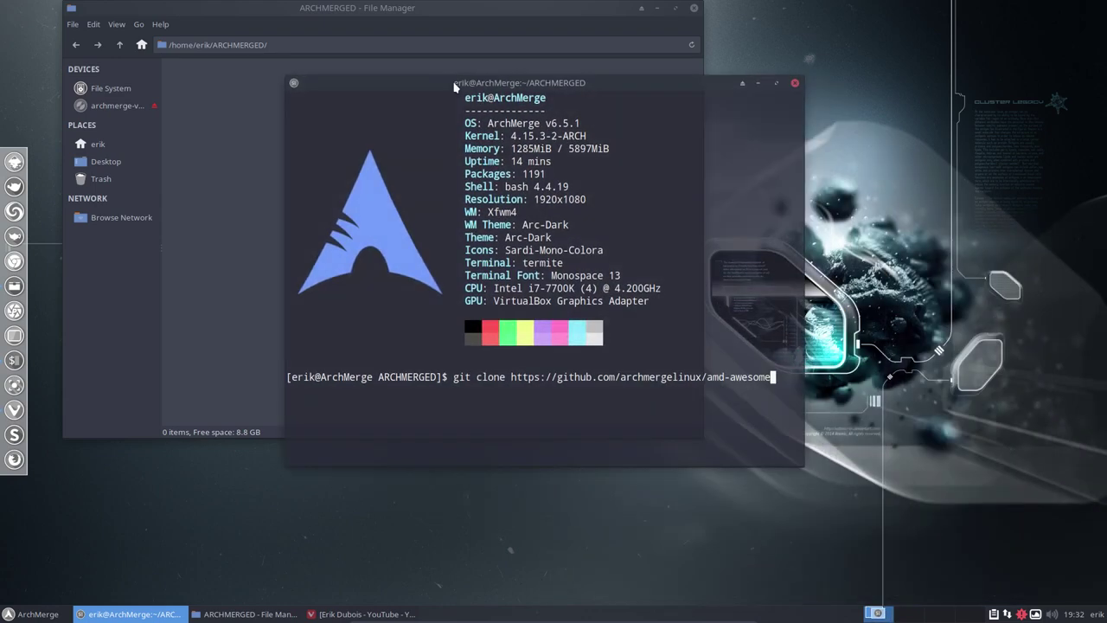
key("Return")
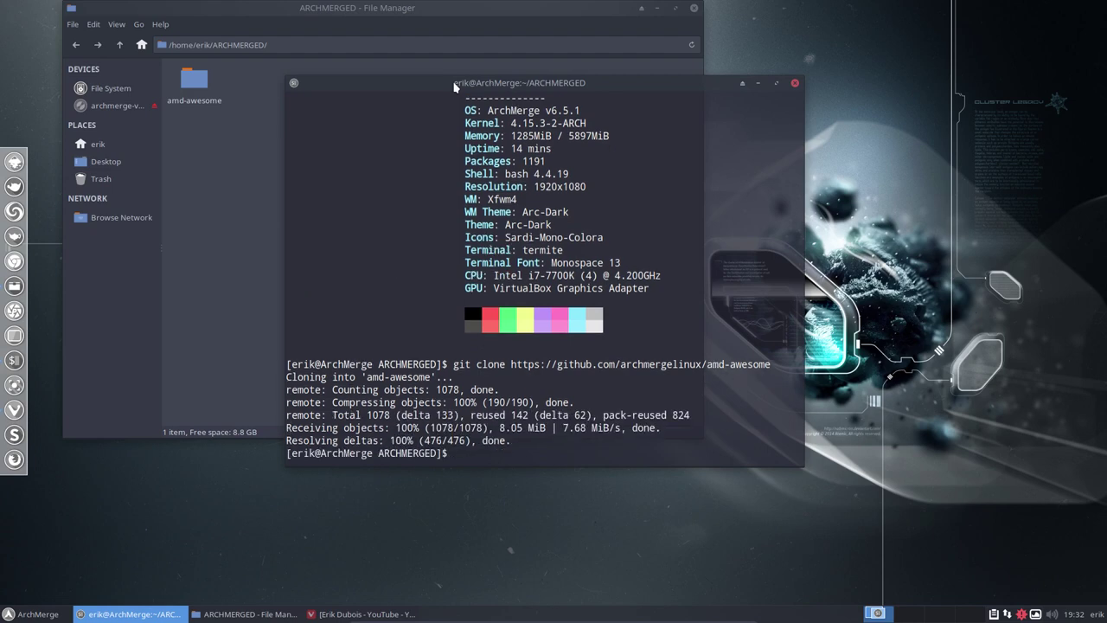
left_click(796, 84)
- Open the cloned amd-awesome folder, reposition the Thunar window, and bring up its folder actions
left_click(197, 85)
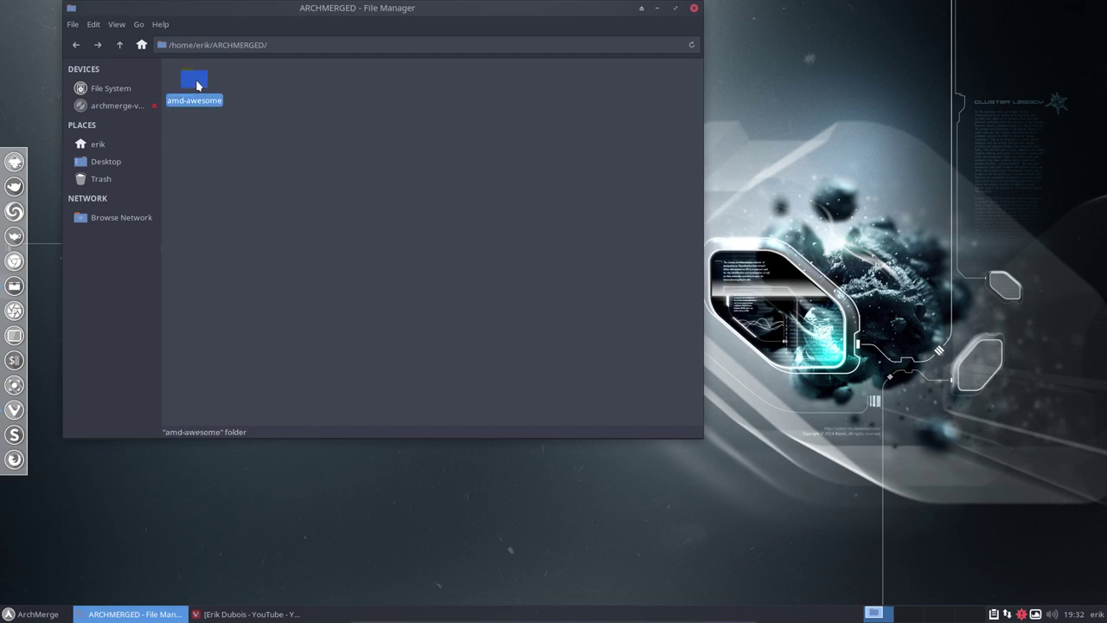
double_click(197, 85)
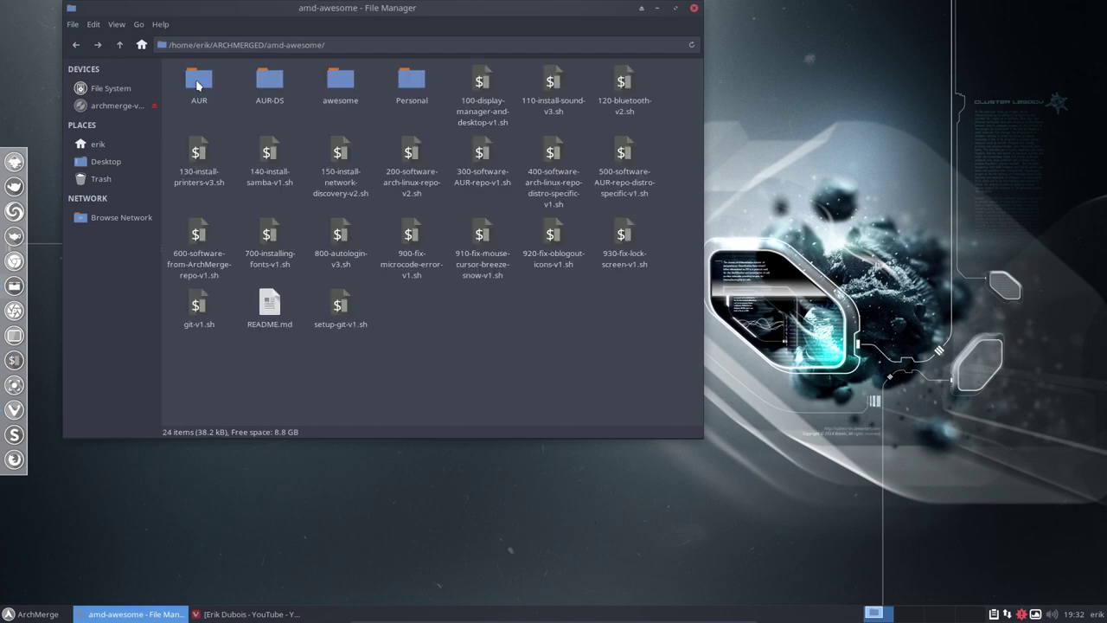
left_click_drag(356, 7, 605, 40)
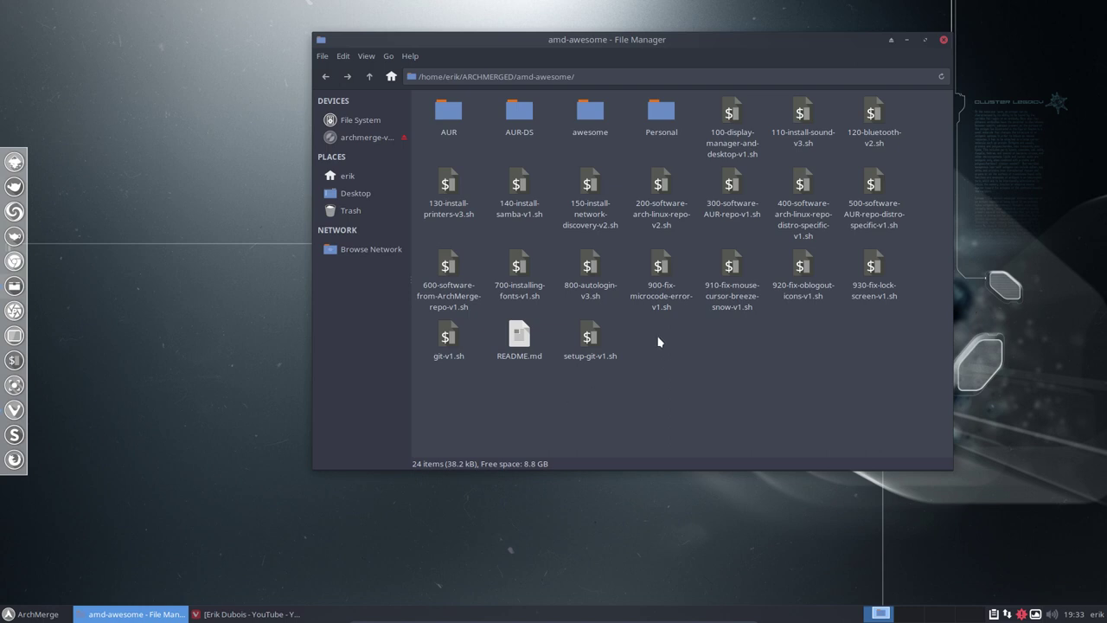
left_click_drag(614, 41, 407, 31)
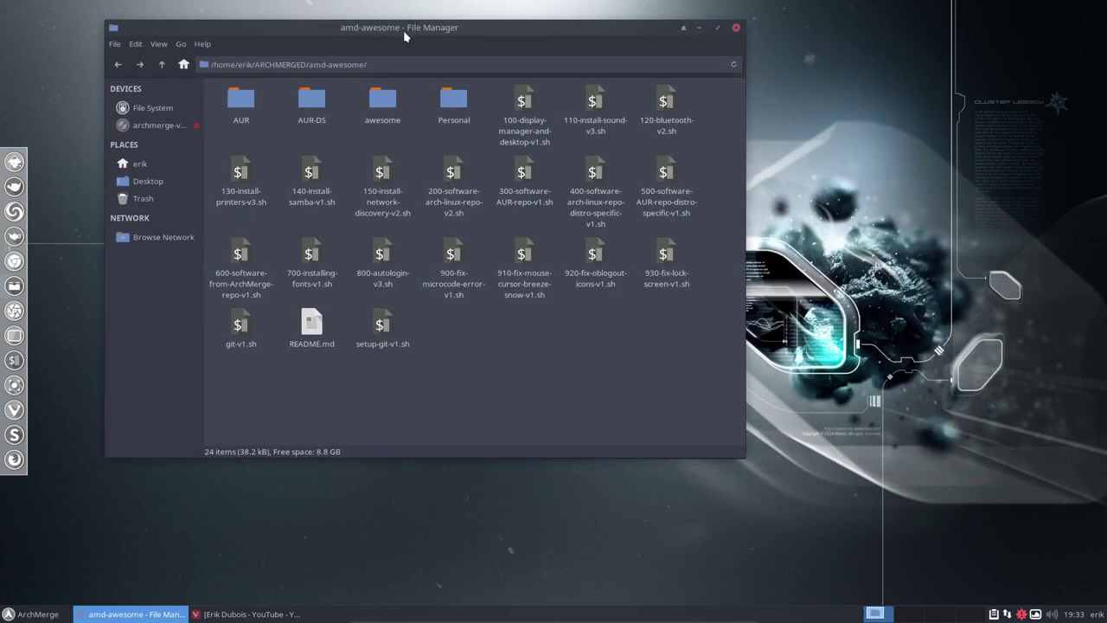
right_click(553, 333)
- Open a terminal in amd-awesome and run ./100-display-manager-and-desktop-v1.sh with the administrator password
left_click(623, 406)
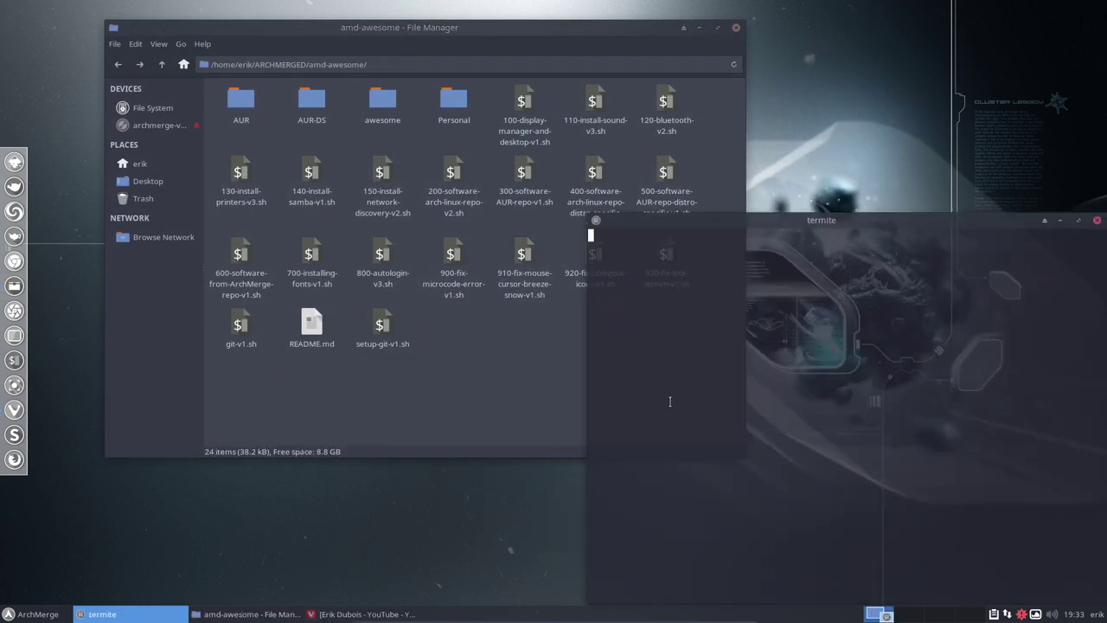
left_click_drag(758, 226, 700, 193)
type("./")
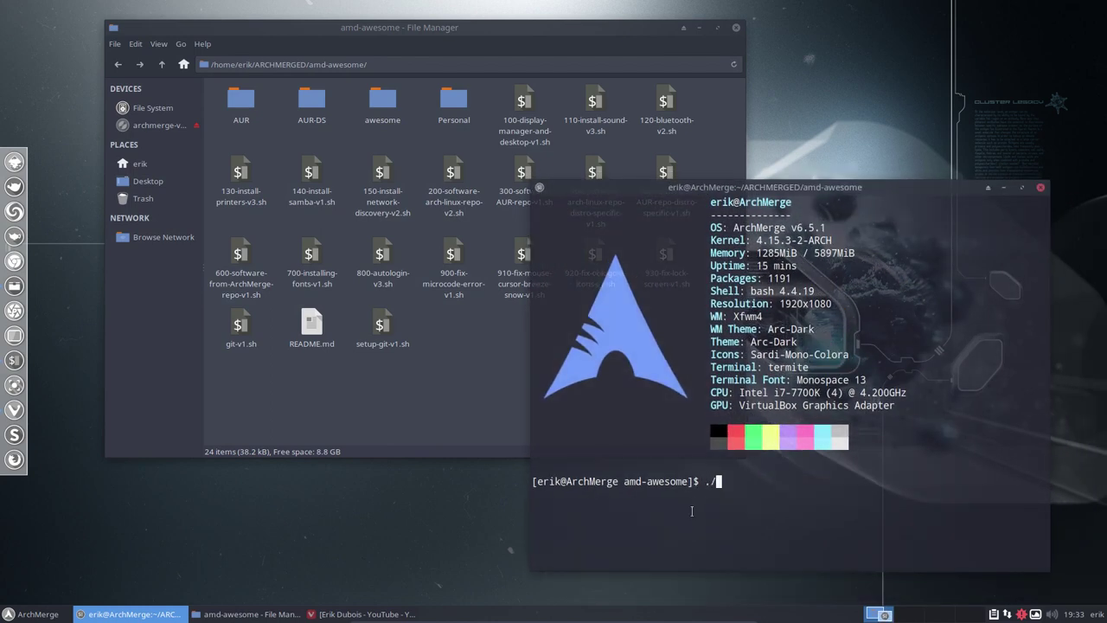
type("100")
key("Tab")
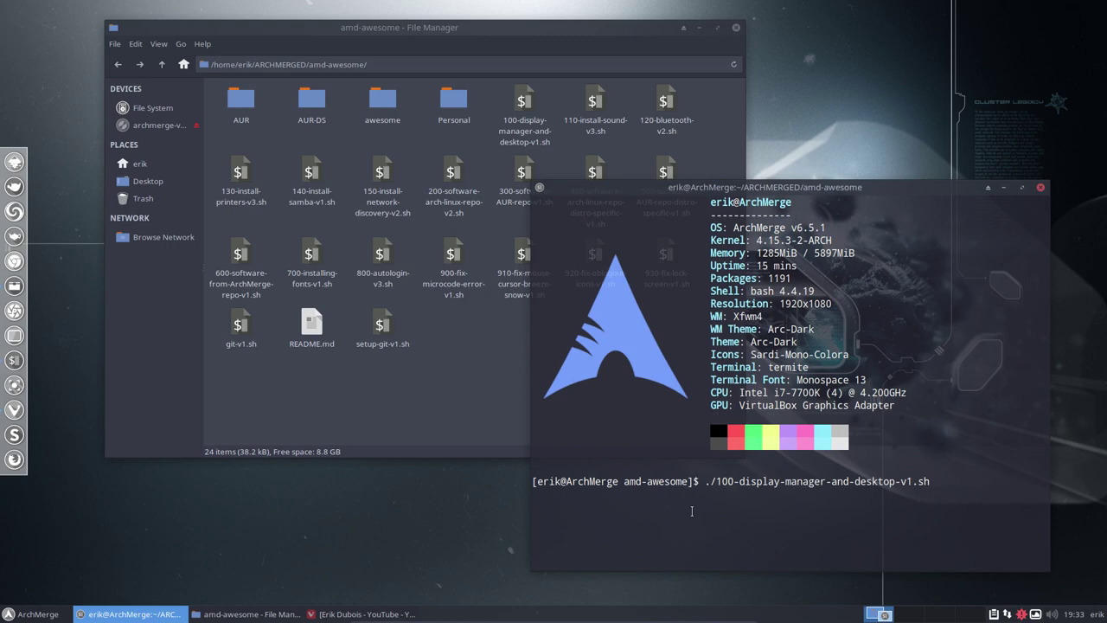
key("Return")
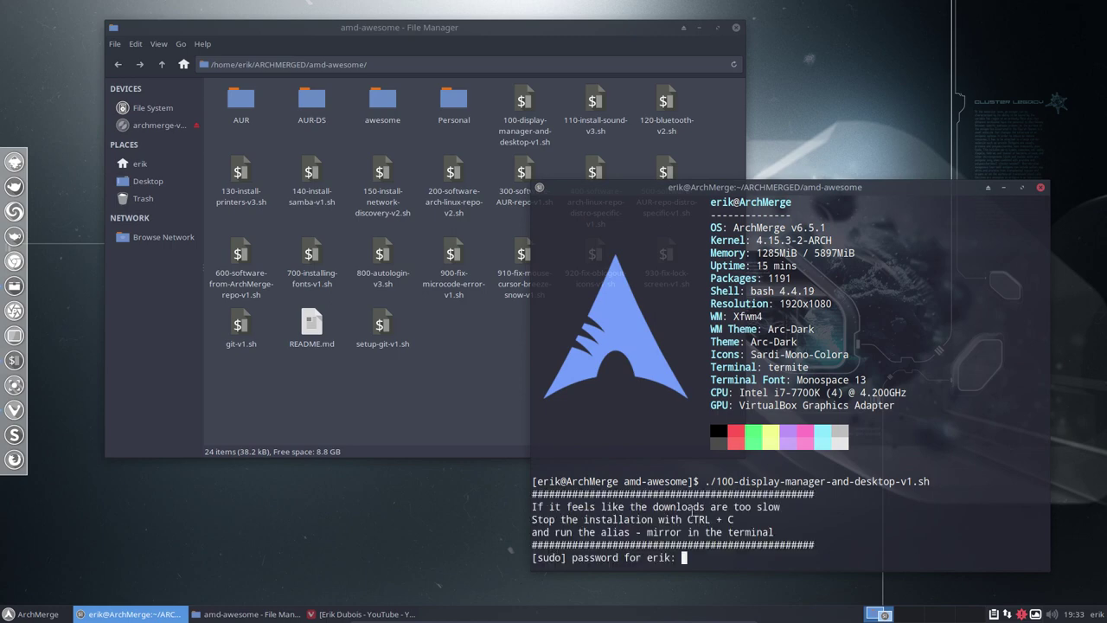
key("Return")
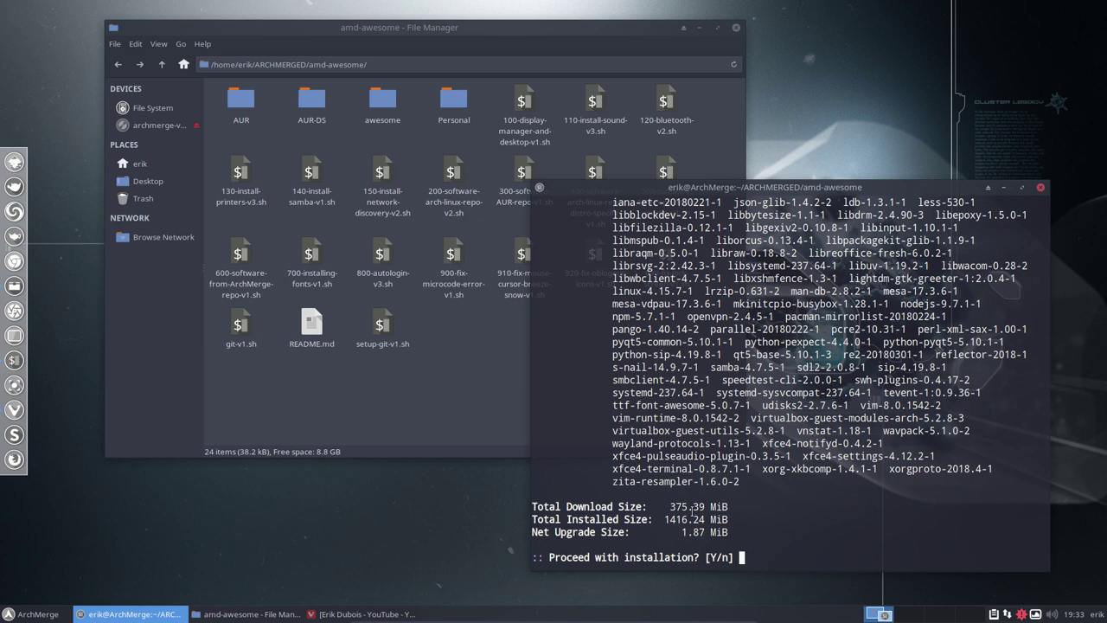
- Review the 96-package, 375.39 MiB upgrade list and decline it with n
scroll(715, 372, "up", 10)
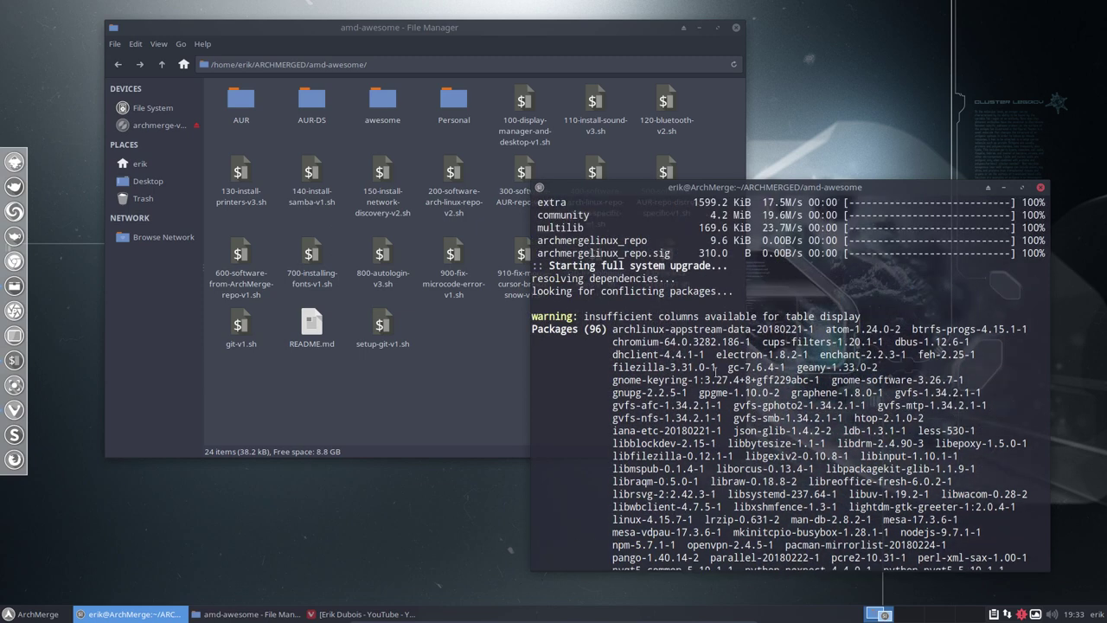
scroll(715, 372, "down", 10)
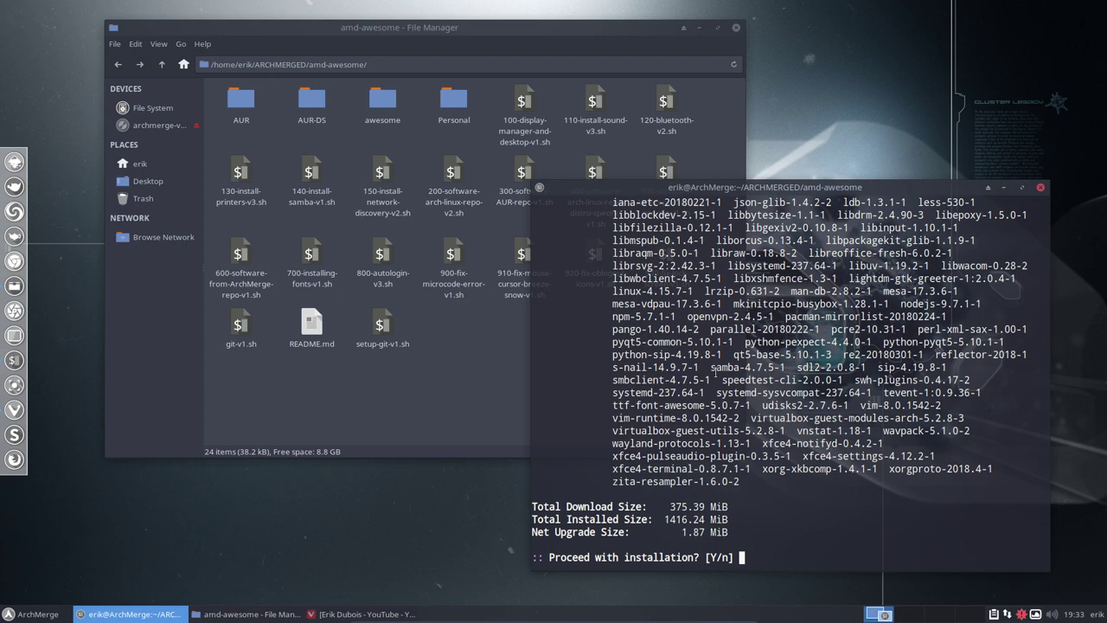
scroll(715, 418, "up", 6)
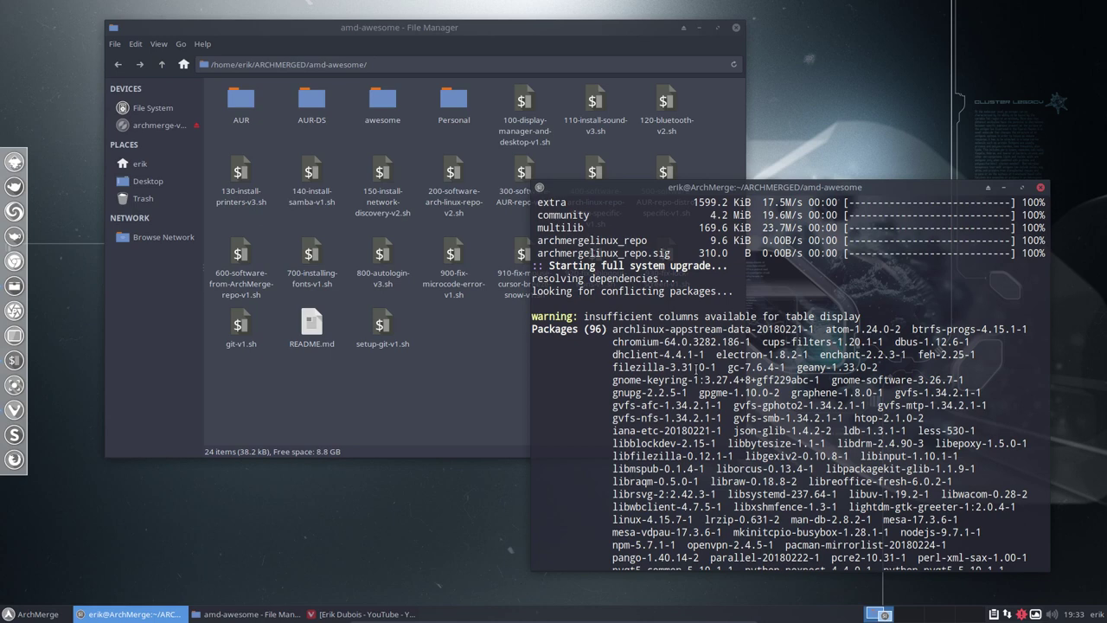
scroll(709, 418, "down", 6)
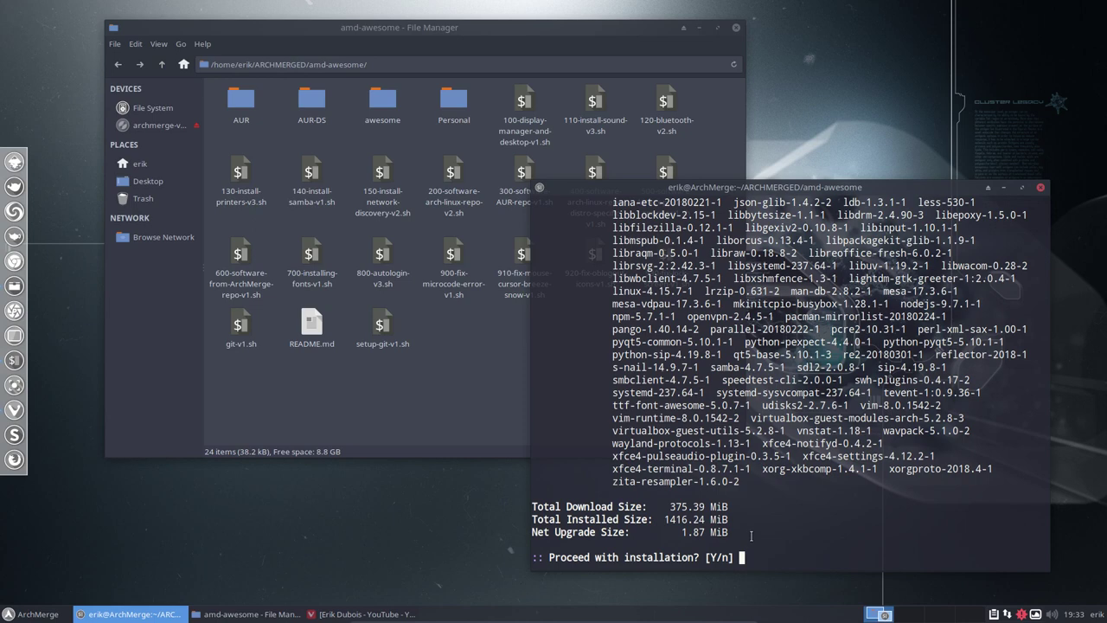
type("n")
key("Return")
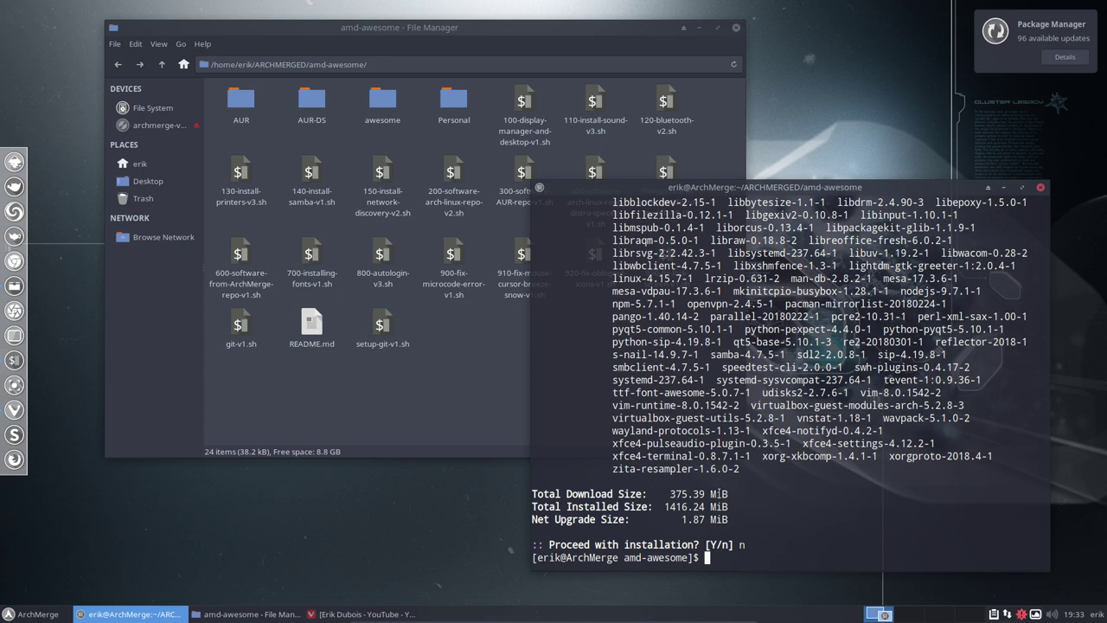
- Copy line 23's awesome vicious pacman command from the script in Sublime Text and run it in the terminal
double_click(536, 132)
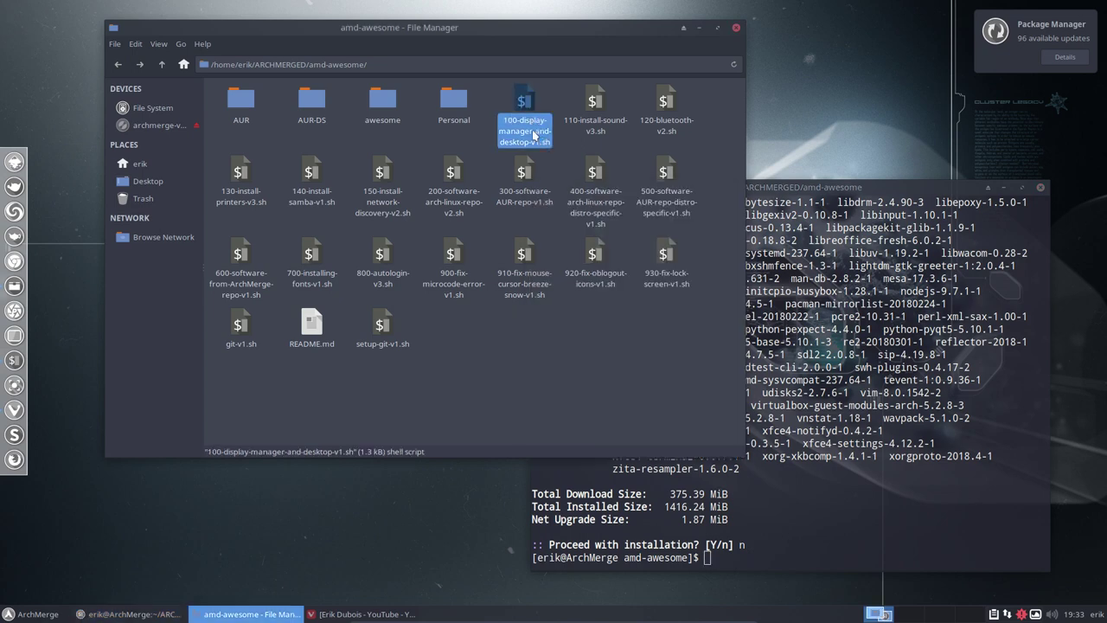
scroll(601, 314, "down", 4)
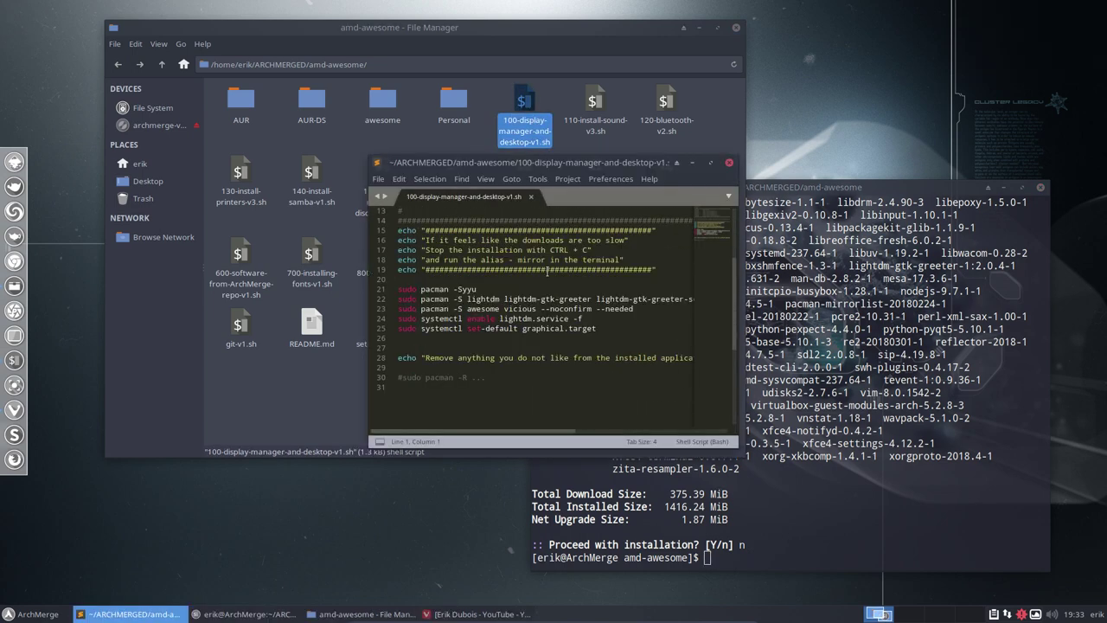
left_click_drag(633, 309, 387, 309)
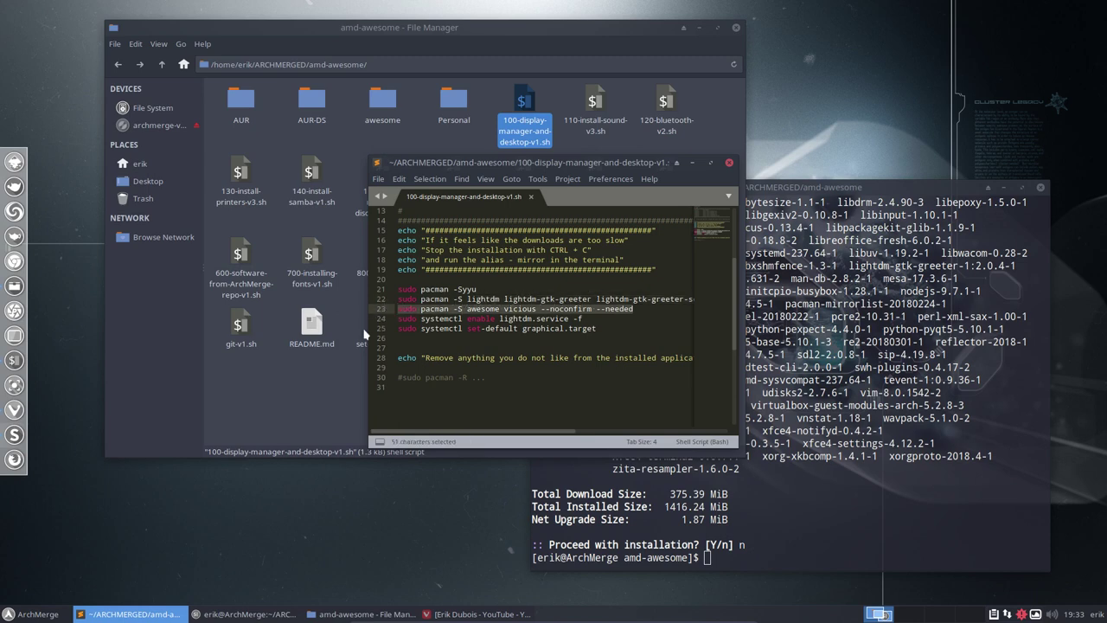
key("ctrl+c")
left_click(873, 404)
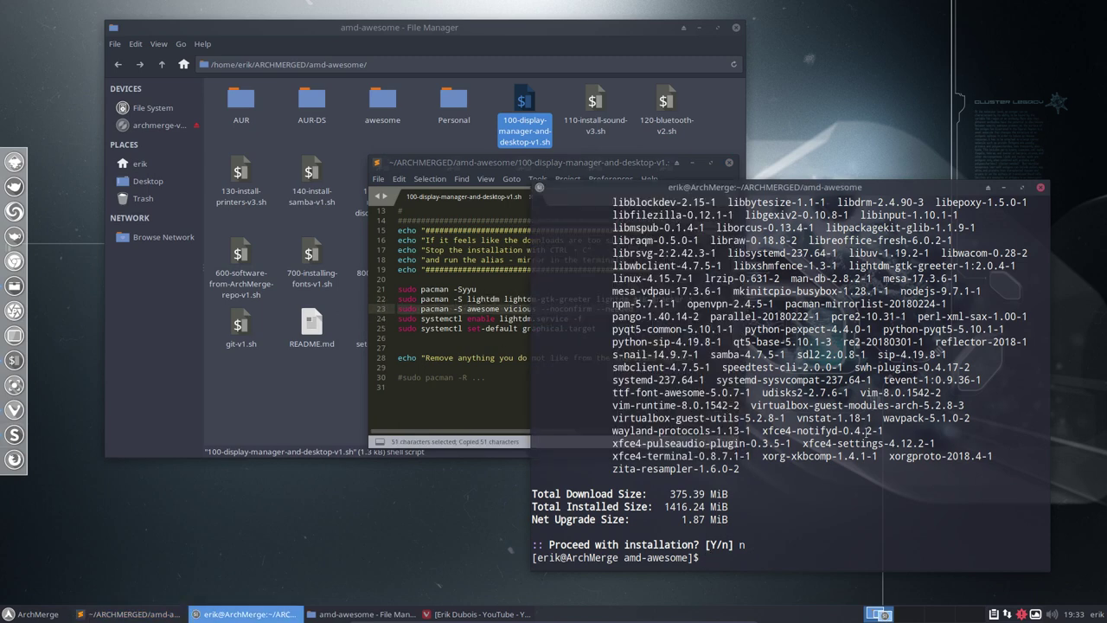
key("ctrl+shift+v")
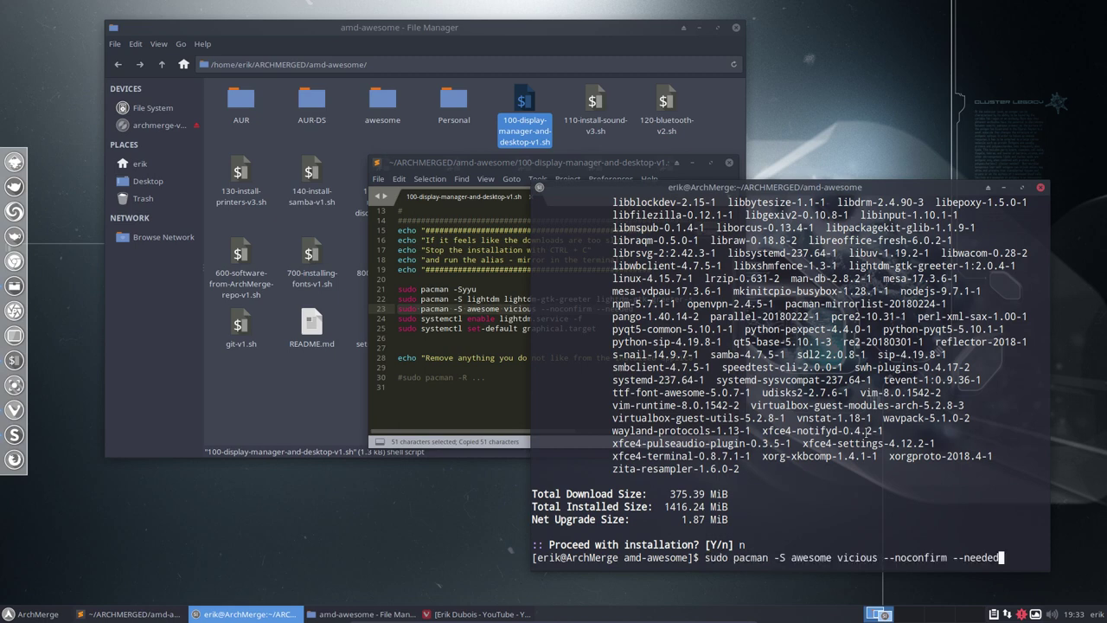
key("Return")
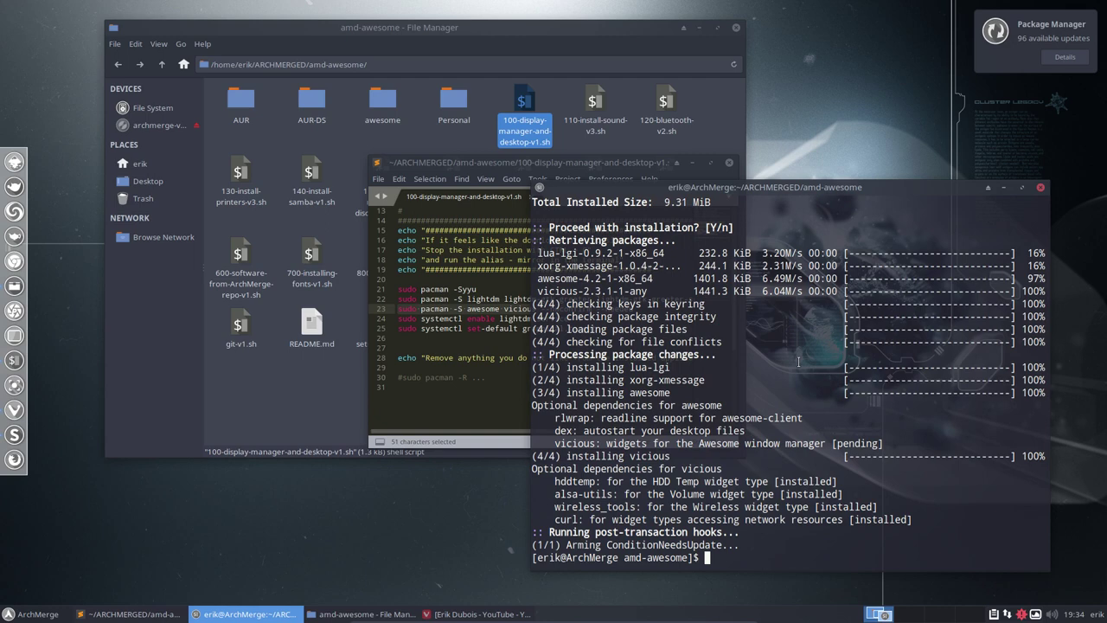
- Check the install output's 1416.24 MiB installed size, revisit the script line, then close Sublime Text
scroll(797, 362, "up", 3)
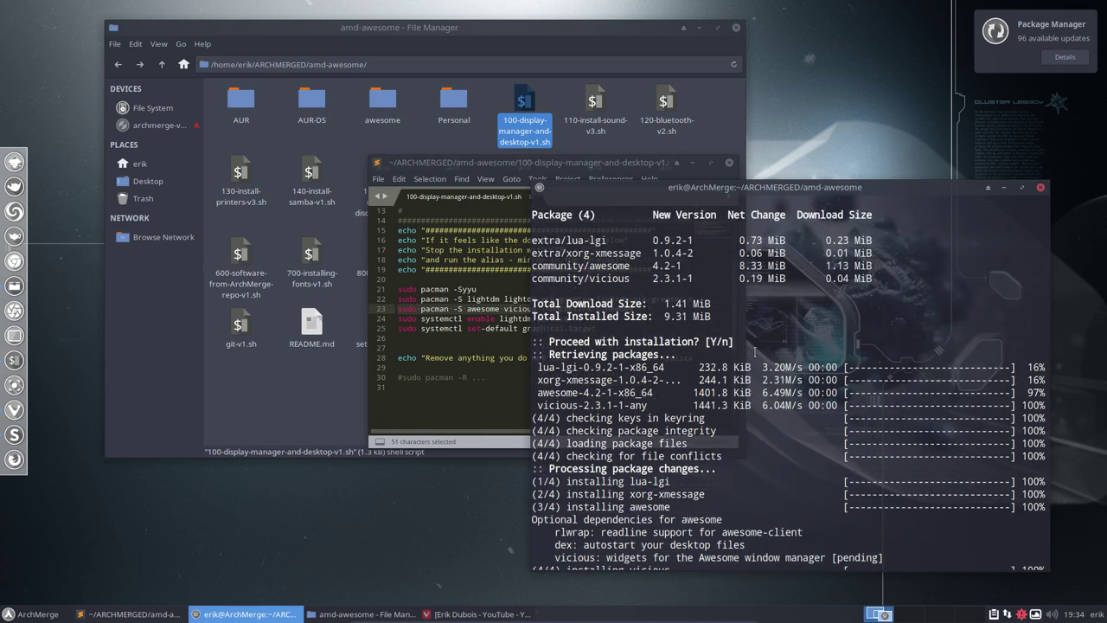
scroll(754, 352, "up", 6)
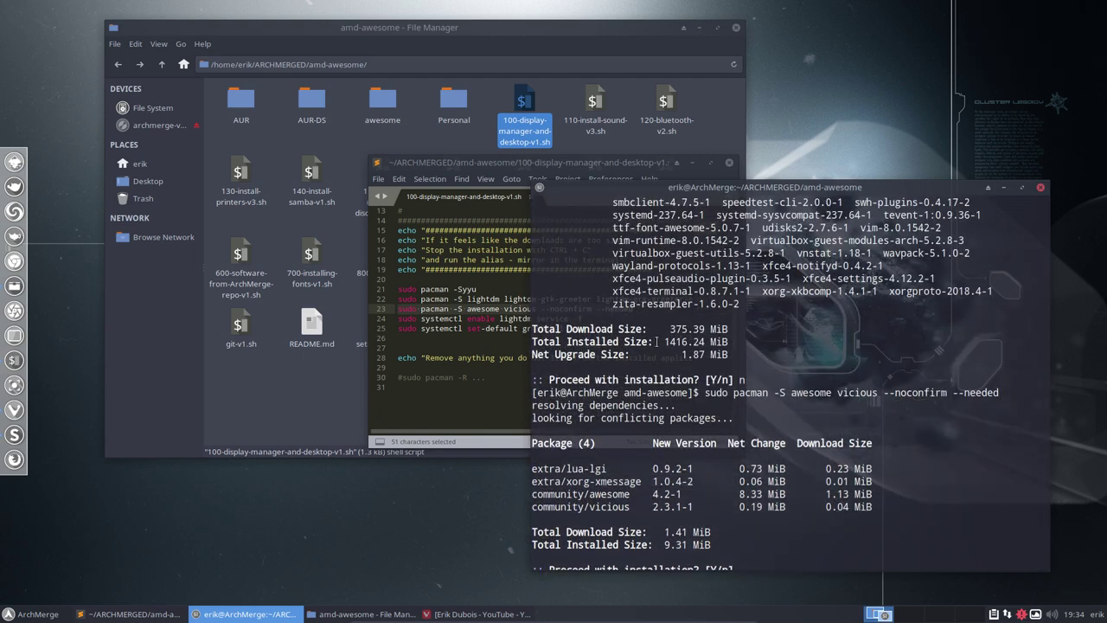
left_click_drag(656, 341, 1042, 342)
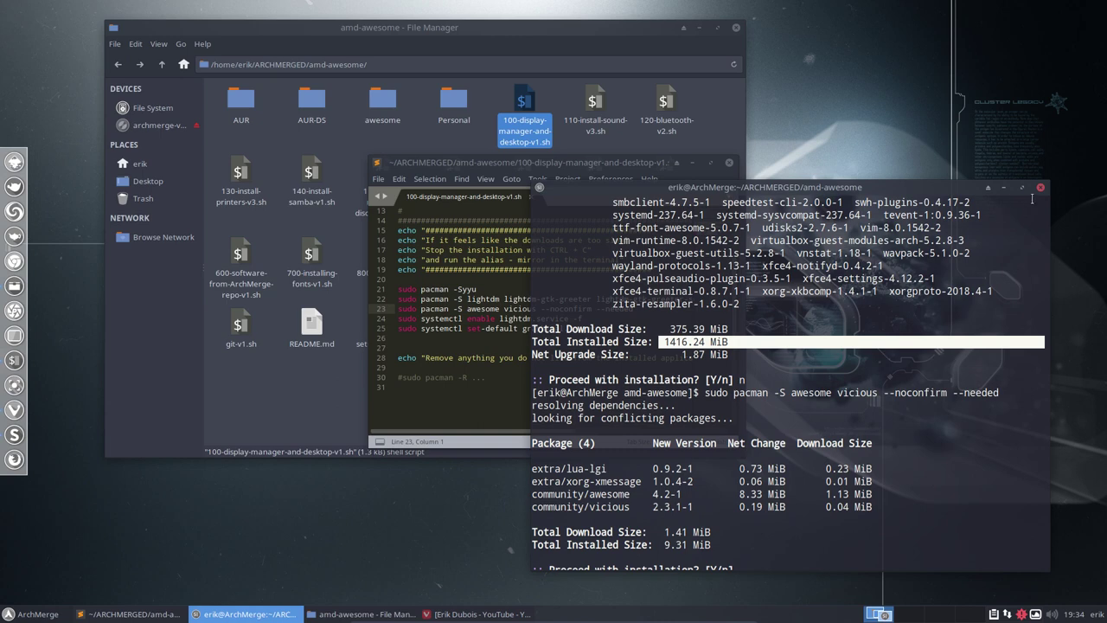
scroll(736, 365, "down", 7)
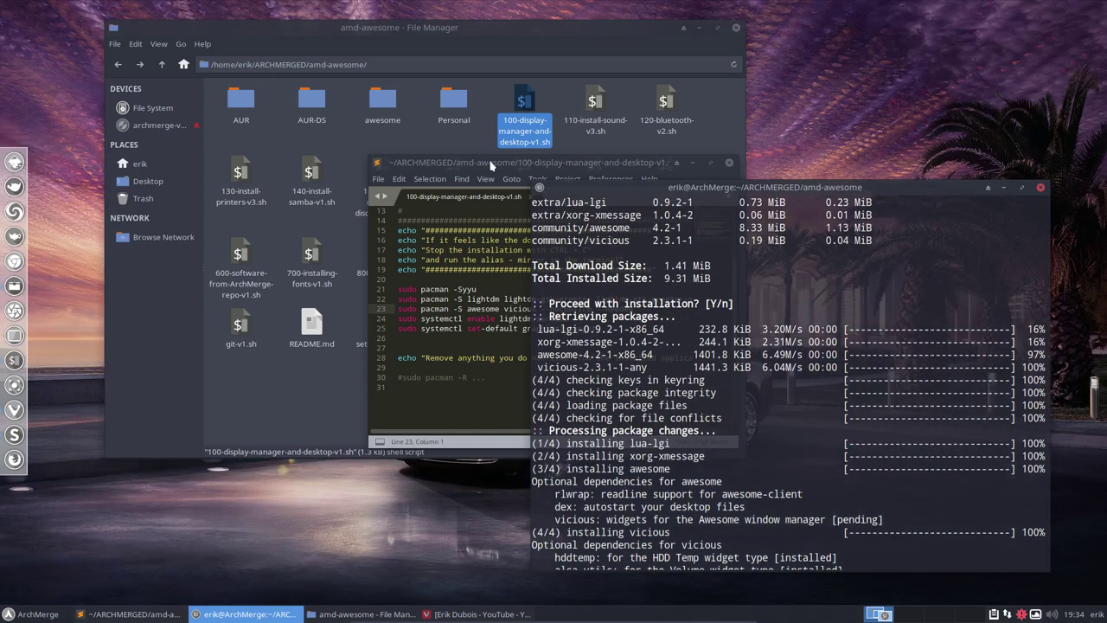
left_click_drag(492, 164, 317, 189)
left_click_drag(482, 332, 212, 332)
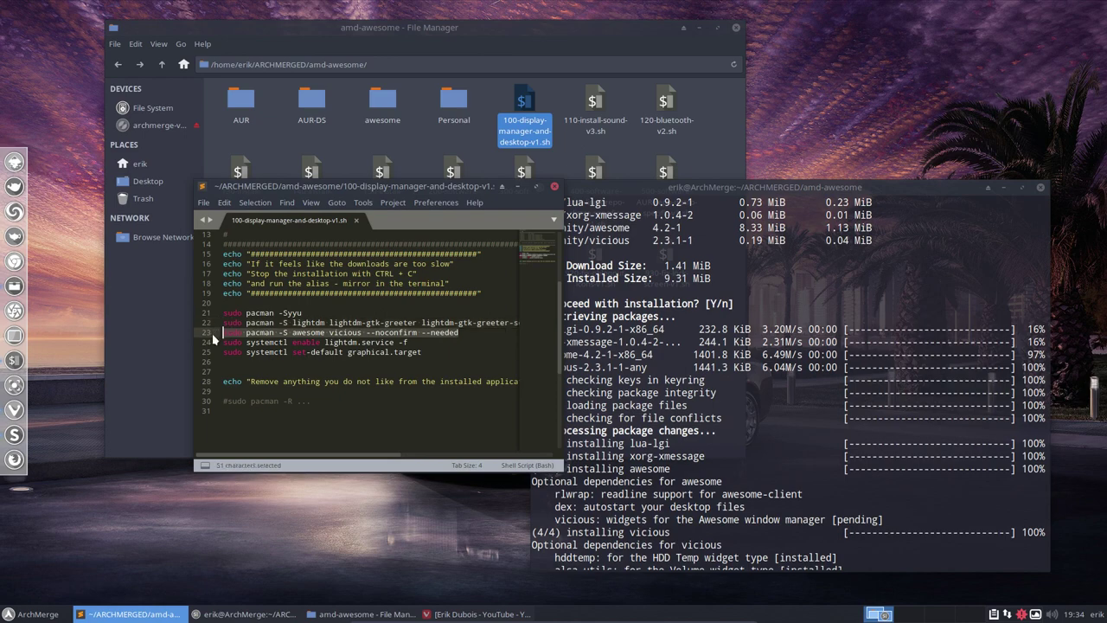
left_click(339, 322)
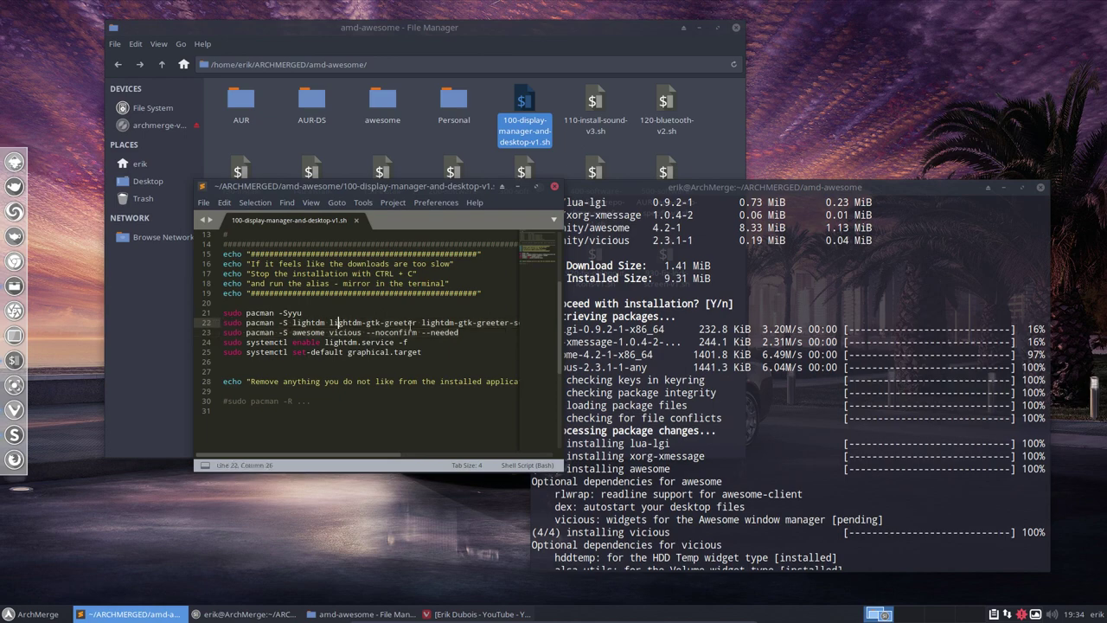
left_click_drag(358, 352, 360, 352)
left_click(552, 186)
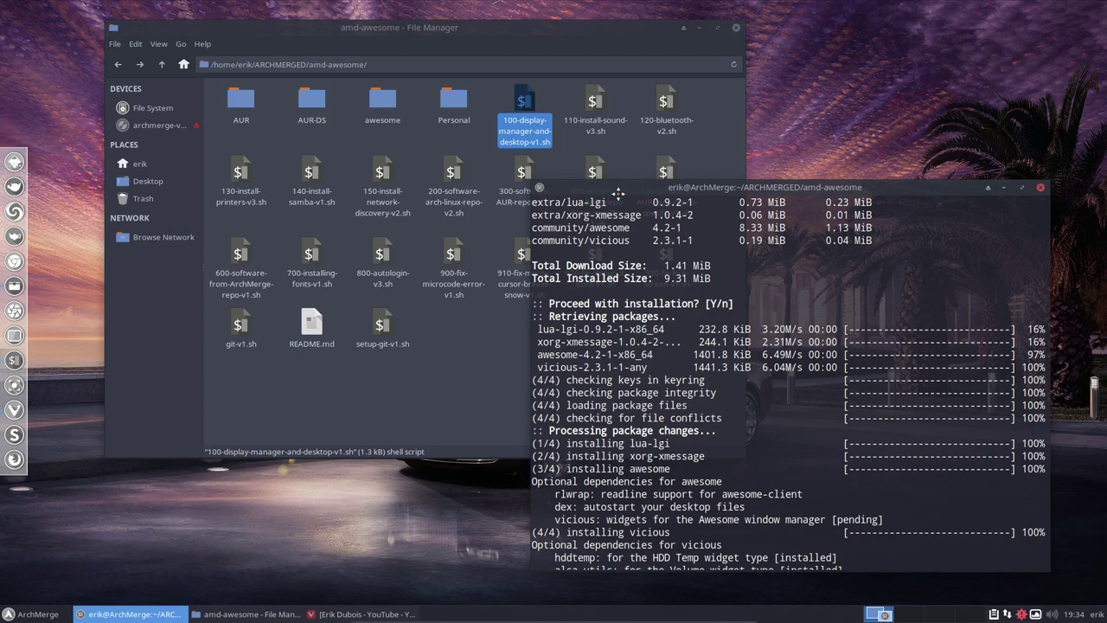
- Move the terminal and file manager windows aside to uncover the file icons
left_click_drag(618, 192, 620, 243)
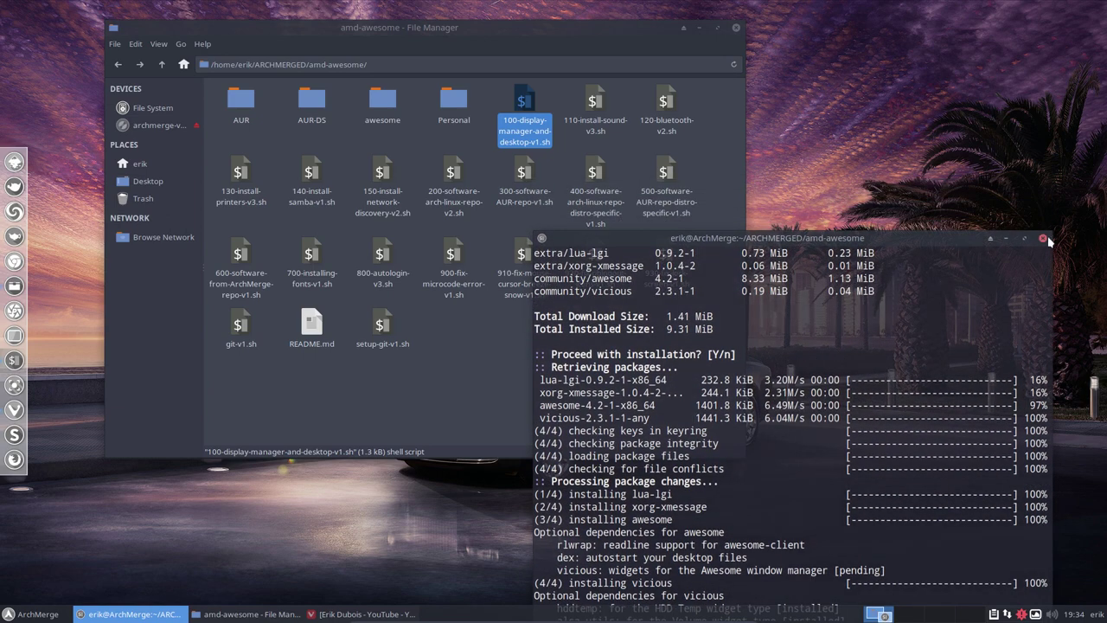
left_click_drag(866, 238, 818, 123)
left_click_drag(391, 28, 320, 16)
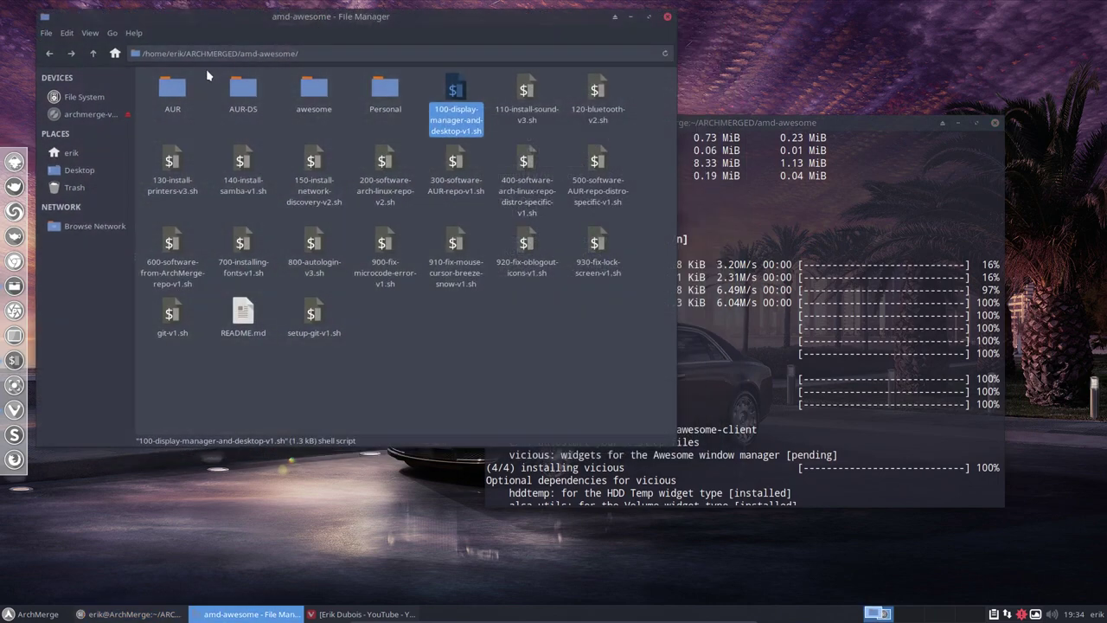
- Open the AUR folder, select install-mpd-ncmpcpp-v2.sh, and bring up the folder's context menu
double_click(172, 89)
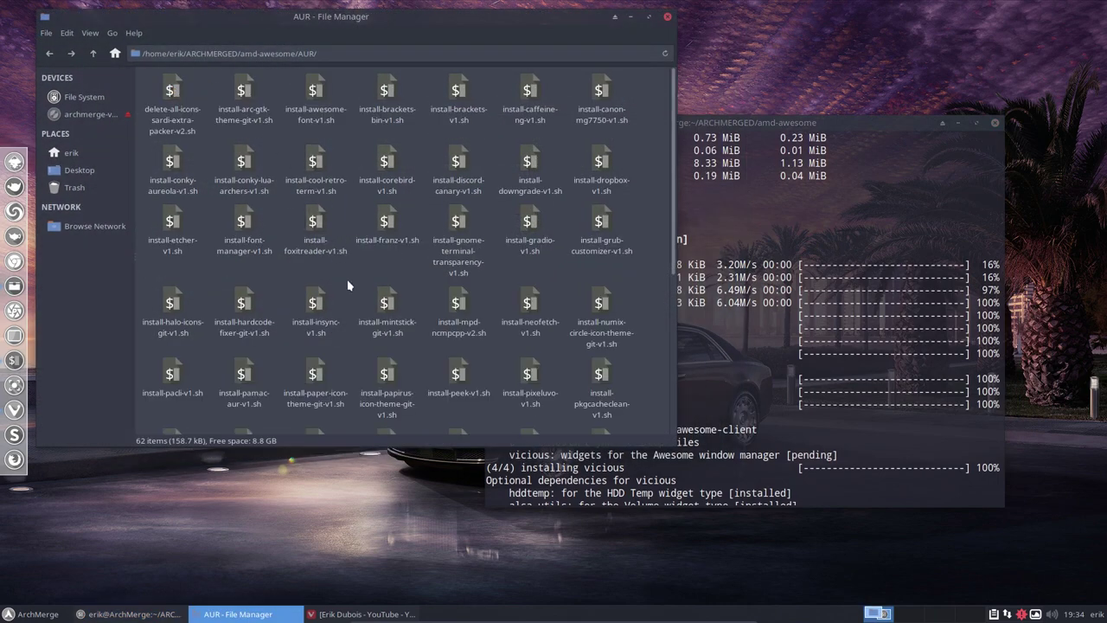
left_click(458, 301)
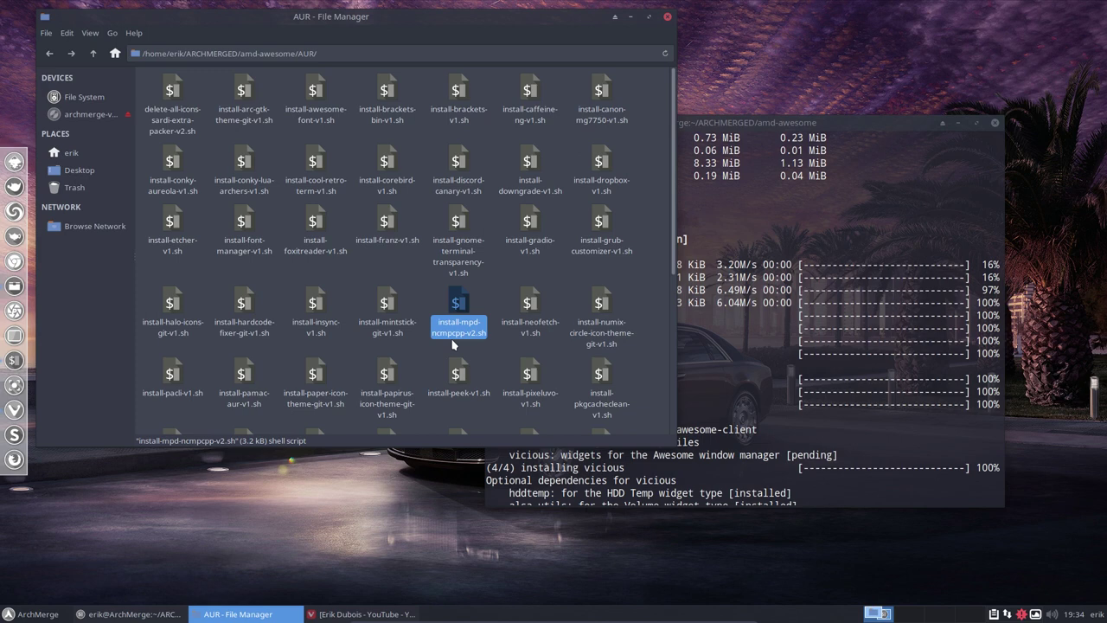
right_click(556, 267)
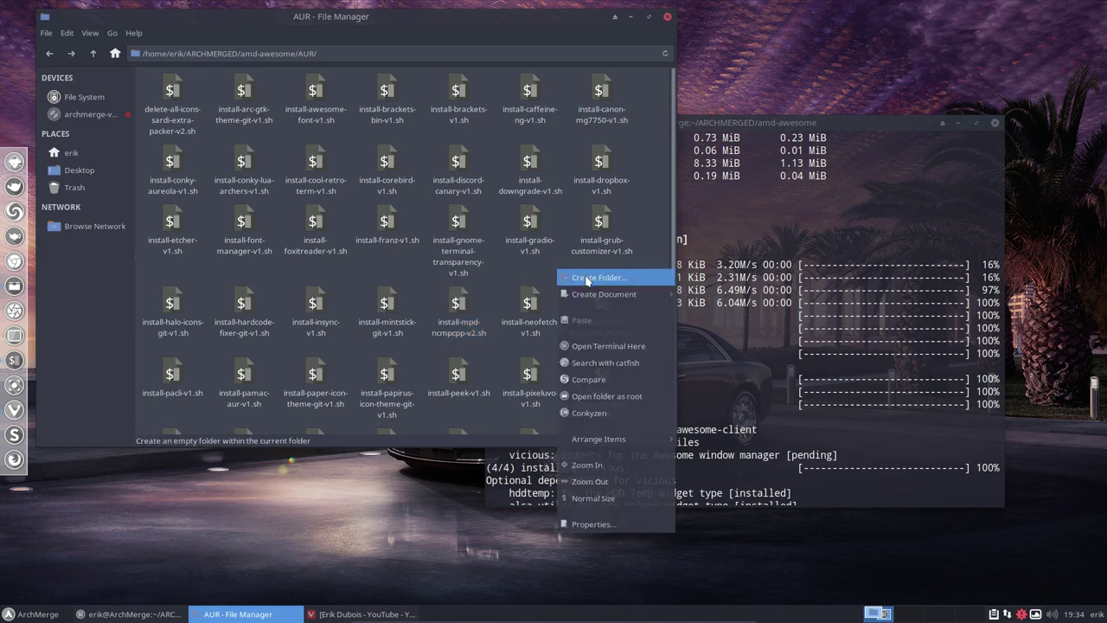
- Run install-mpd-ncmpcpp-v2.sh with sudo in a terminal at AUR, then close it and return to amd-awesome
left_click(615, 347)
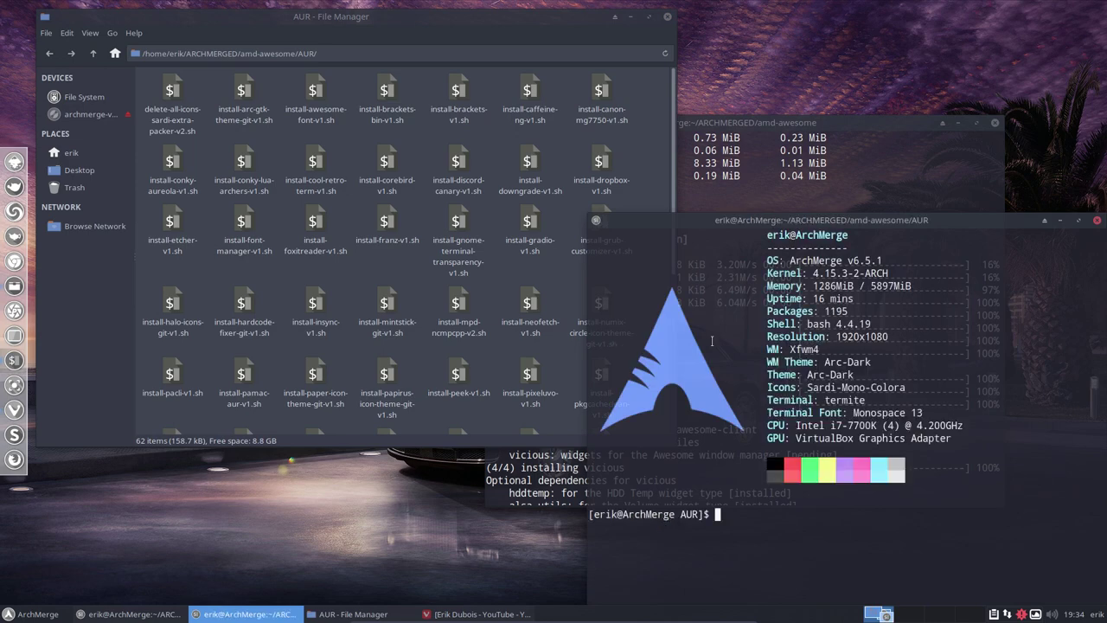
type("./install-mpd")
key("Tab")
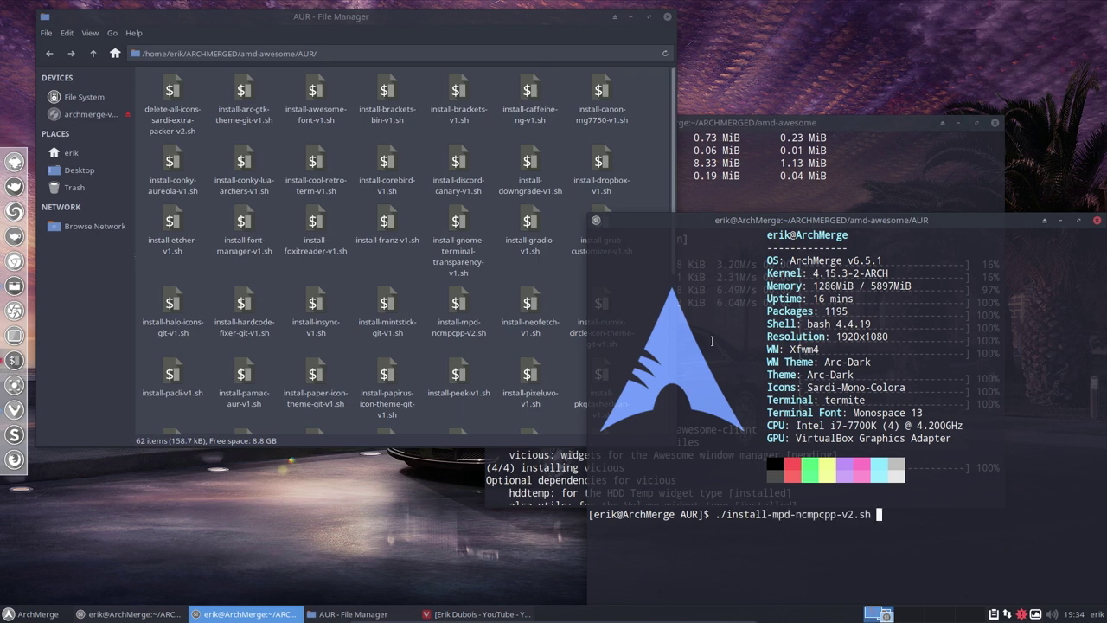
key("Return")
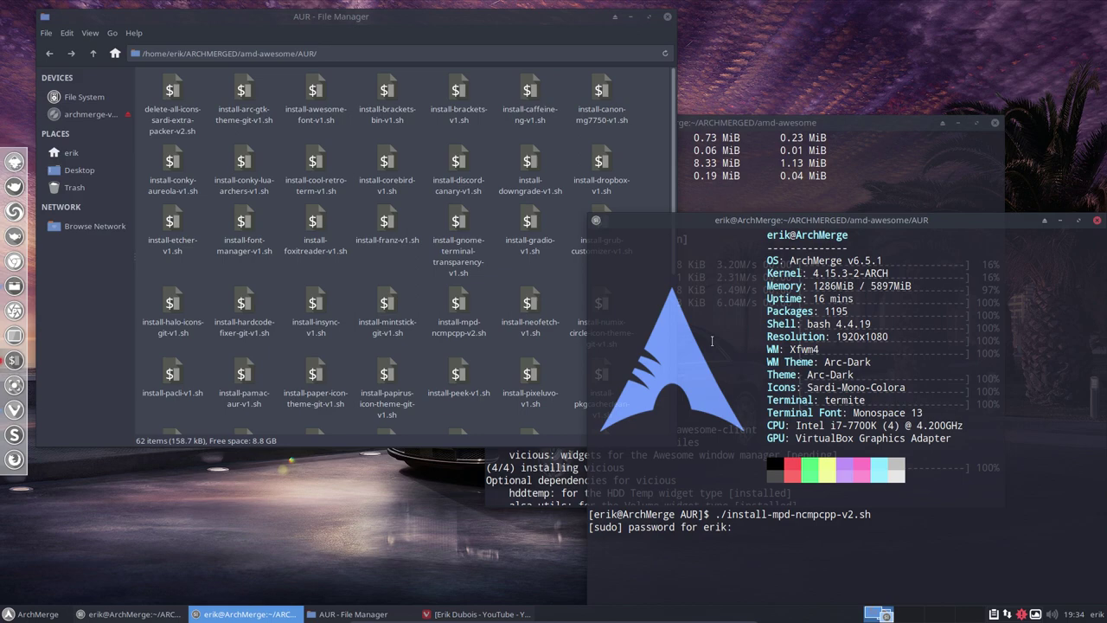
key("Return")
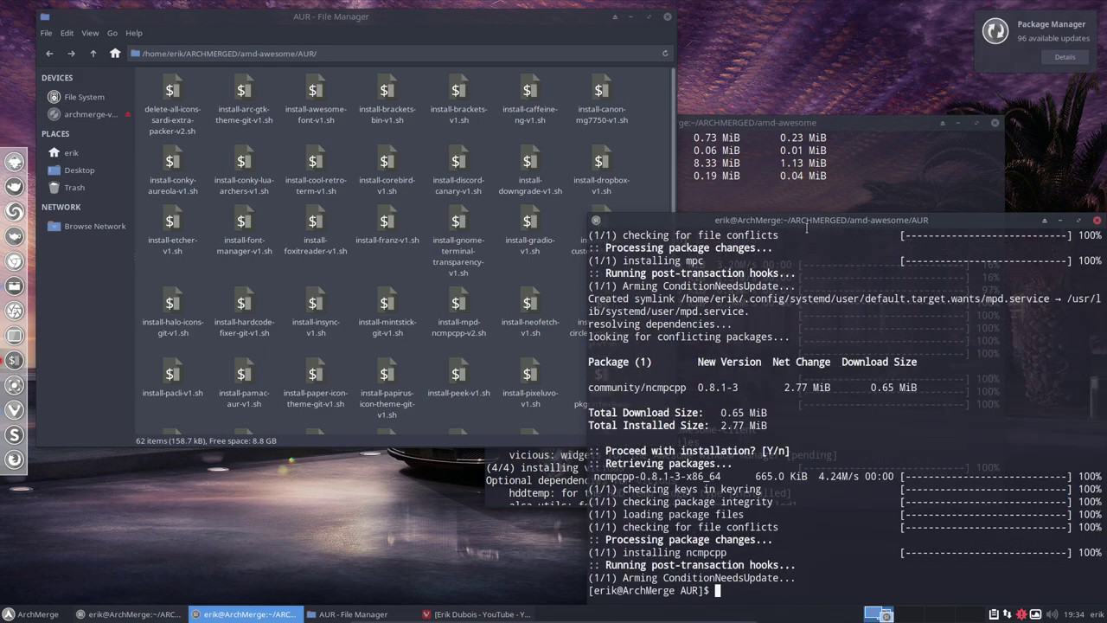
left_click(1098, 221)
left_click(93, 54)
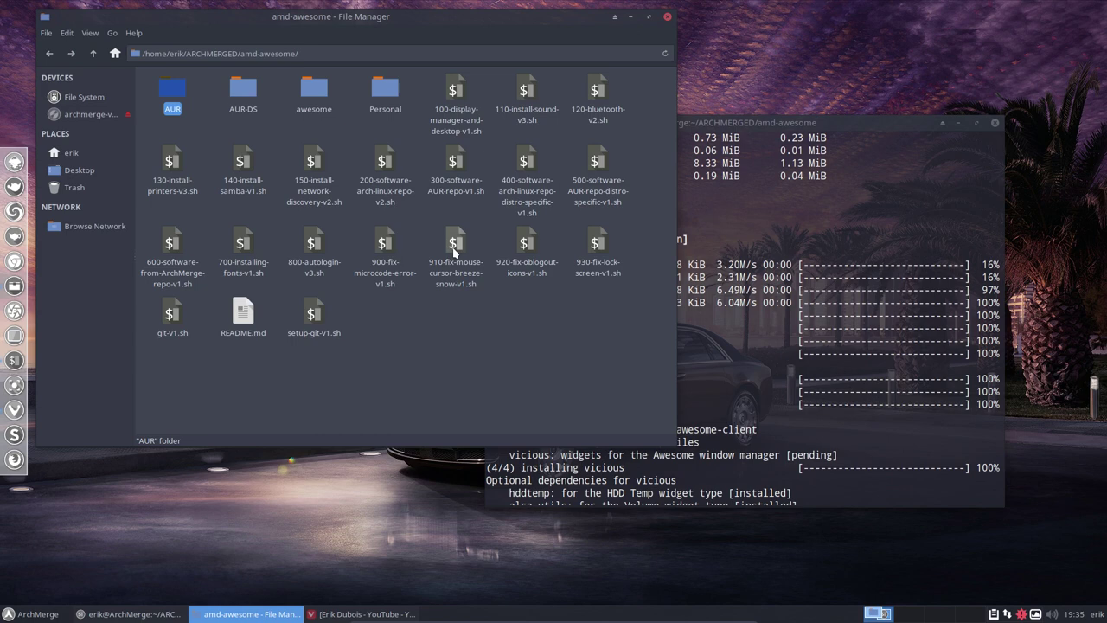
- Browse the 910, 930, 900 and 800 scripts down to 700-installing-fonts-v1.sh
left_click(459, 274)
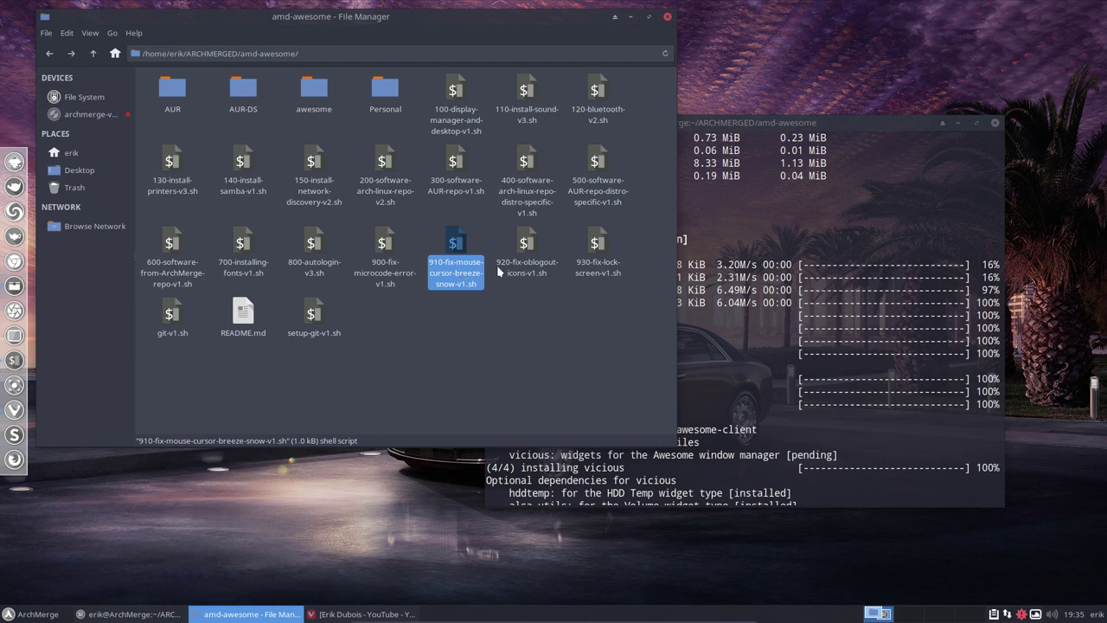
left_click_drag(558, 254, 596, 251)
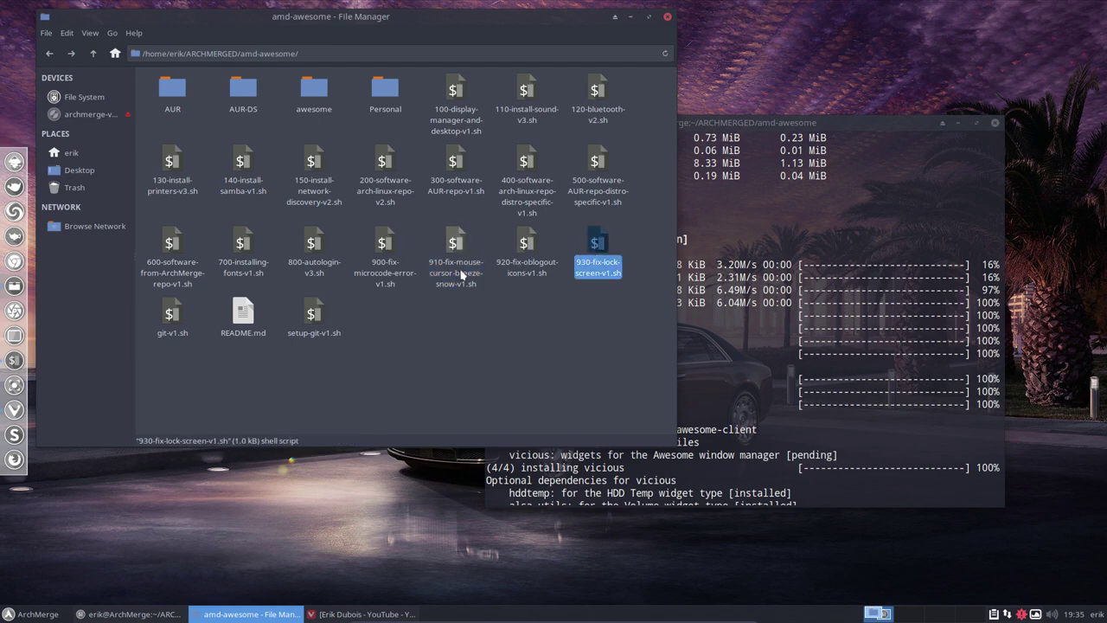
left_click(384, 249)
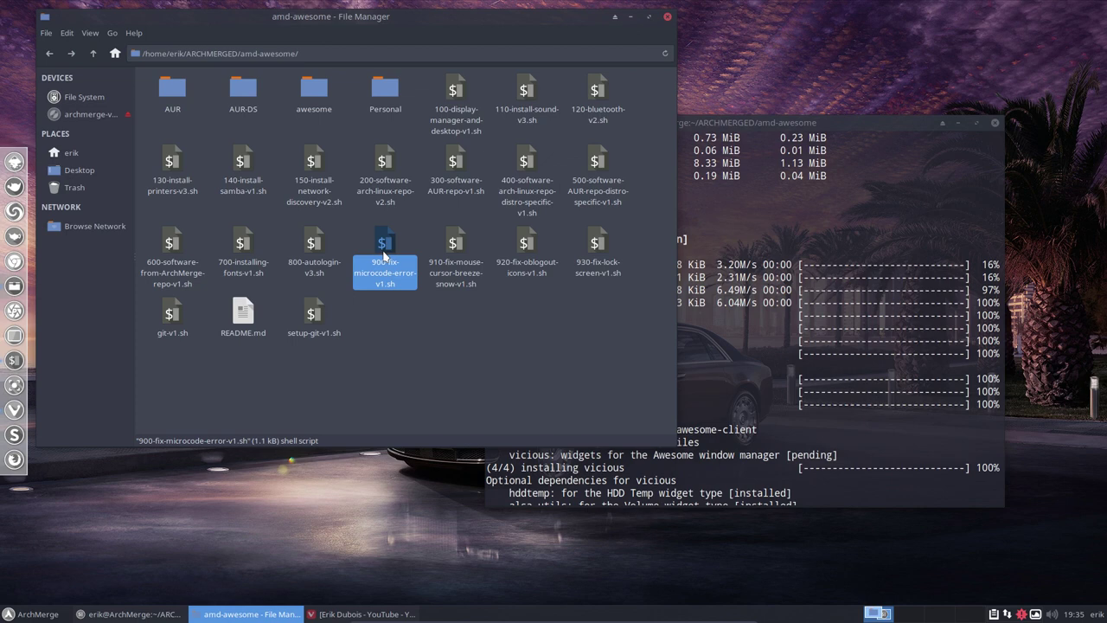
left_click(310, 251)
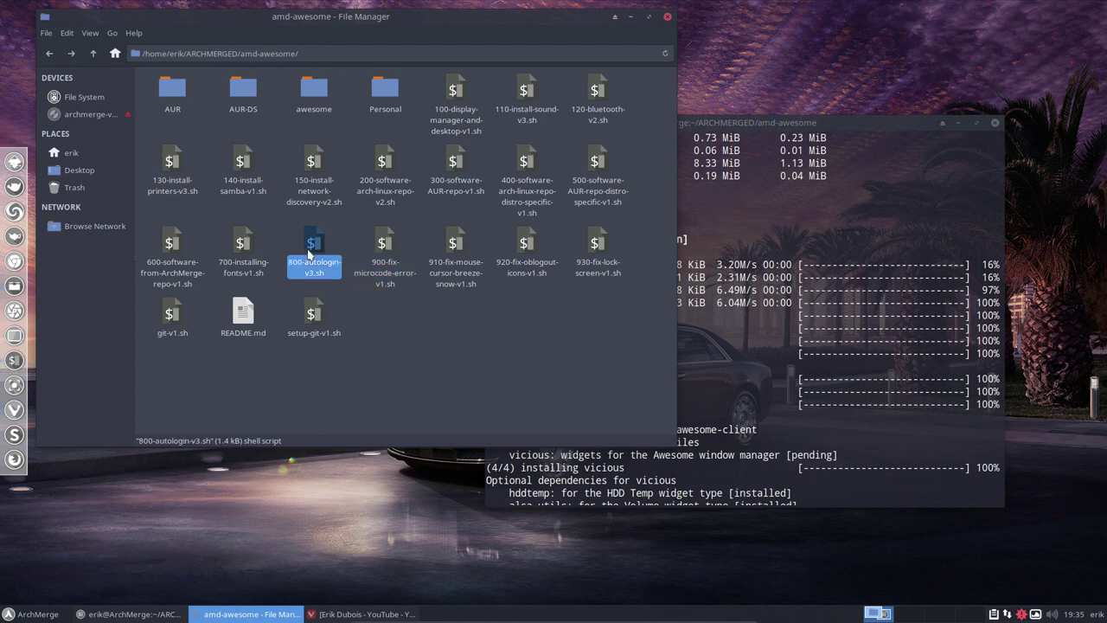
left_click(242, 240)
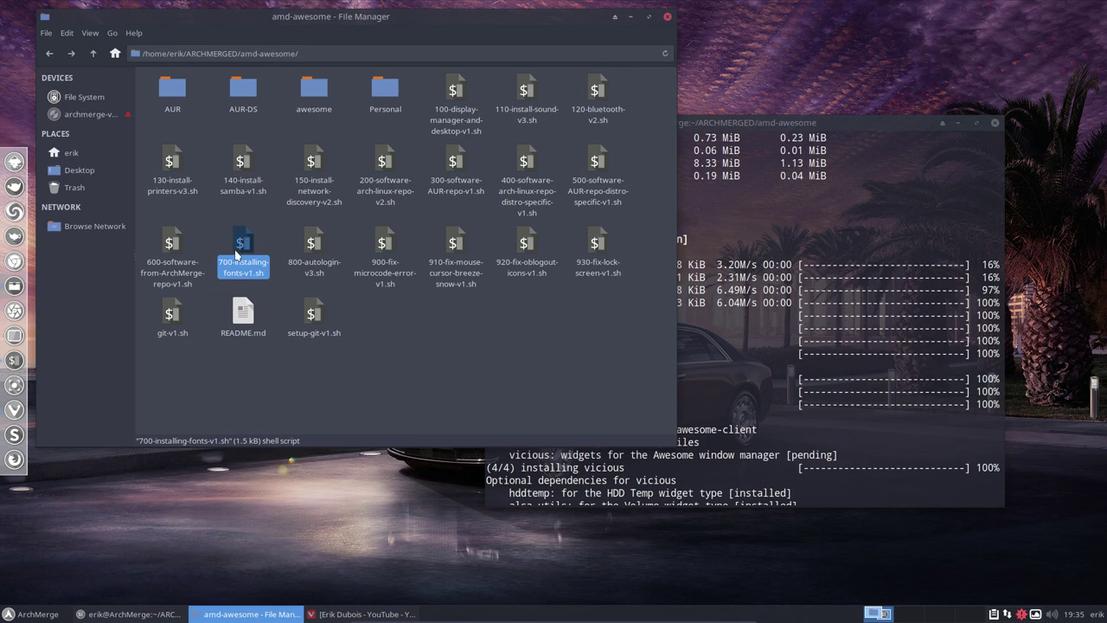
- Run ./700-installing-fonts-v1.sh in the terminal to install the fonts
left_click(769, 432)
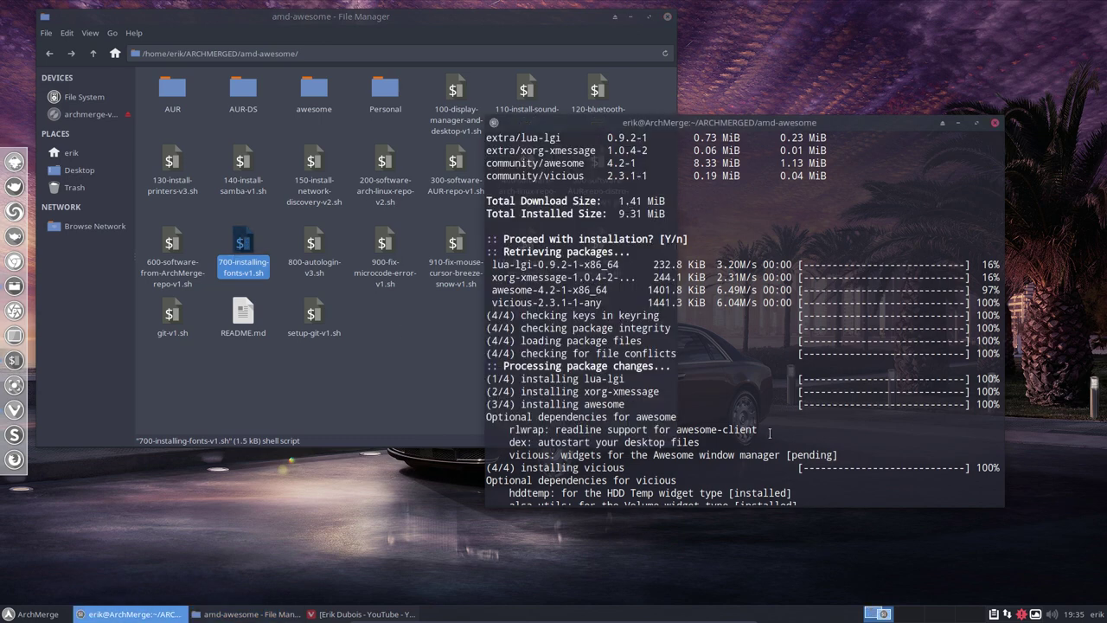
type("./700")
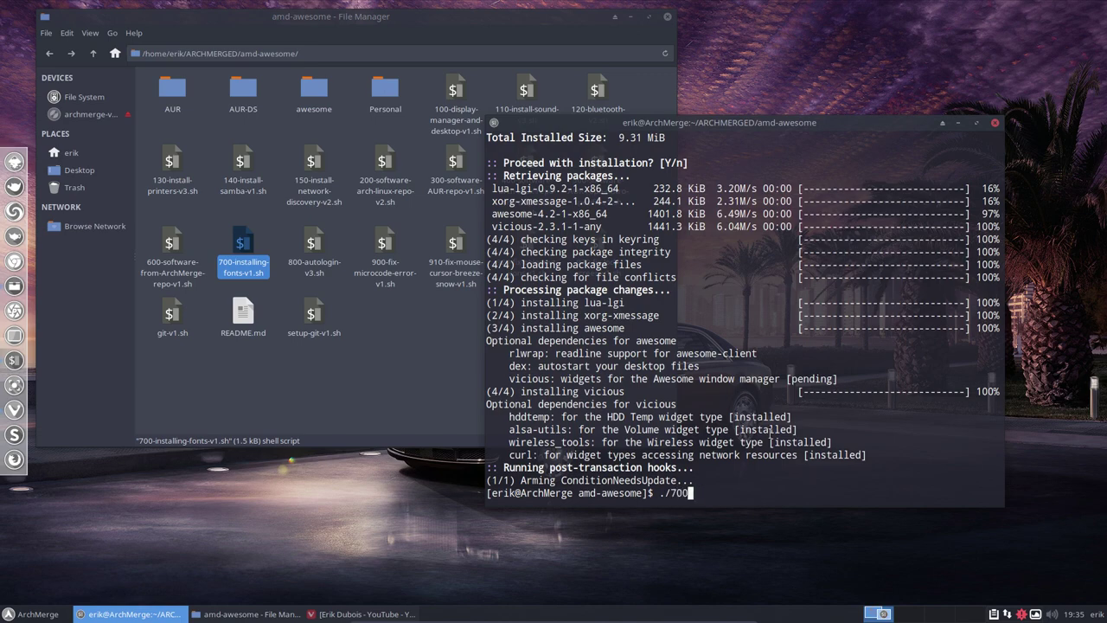
key("Tab")
key("Return")
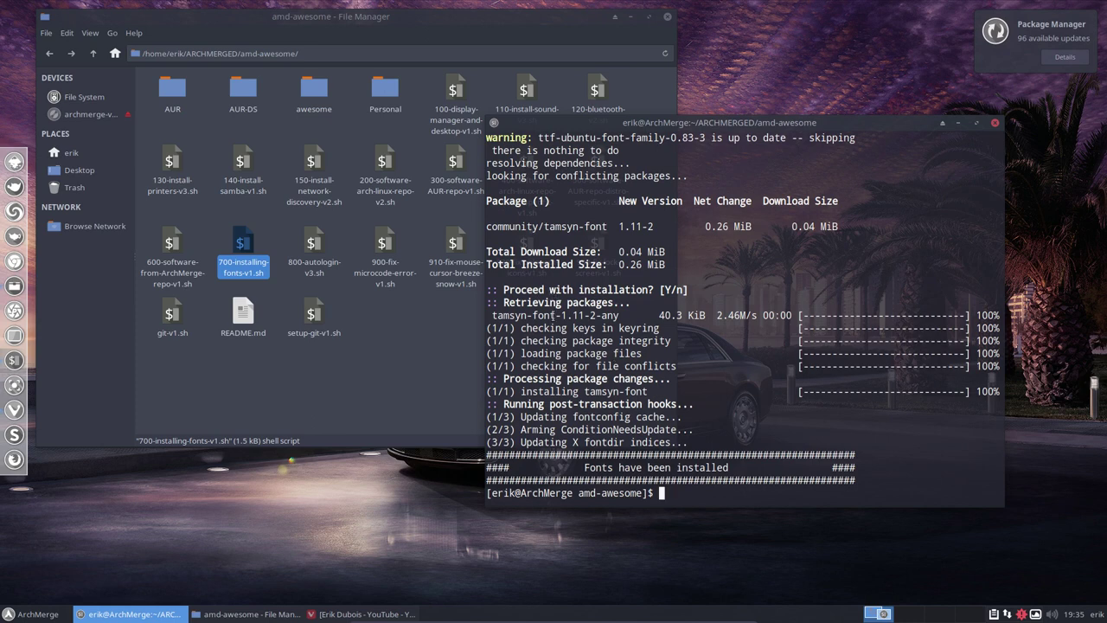
- Highlight the installed tamsyn-font, close the terminal, and select the 500 AUR distro-specific script
left_click_drag(555, 316, 486, 316)
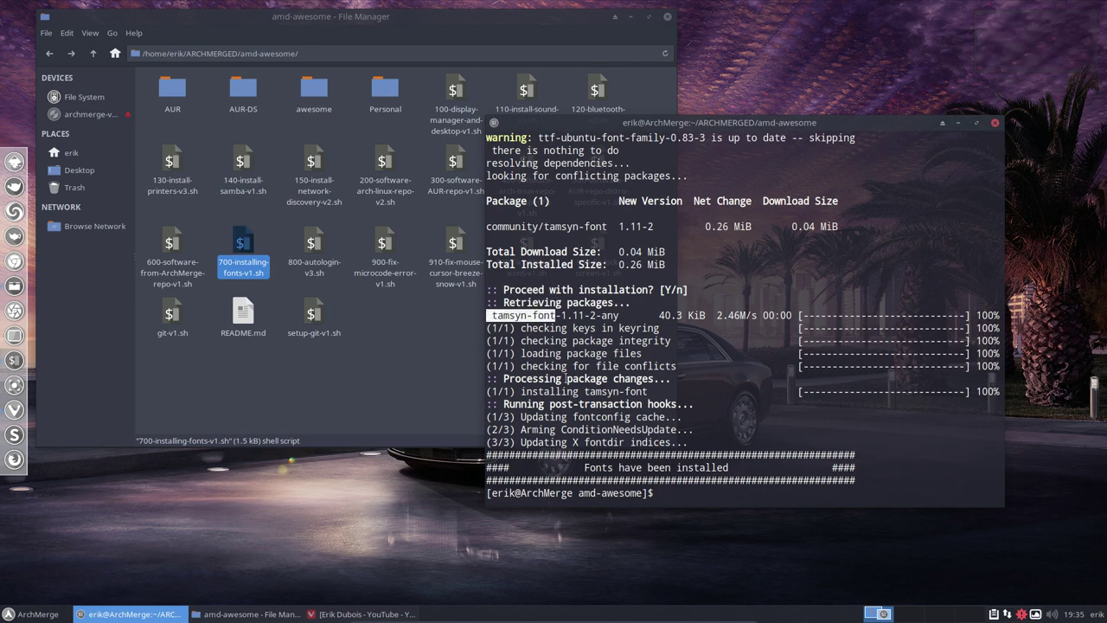
left_click(995, 126)
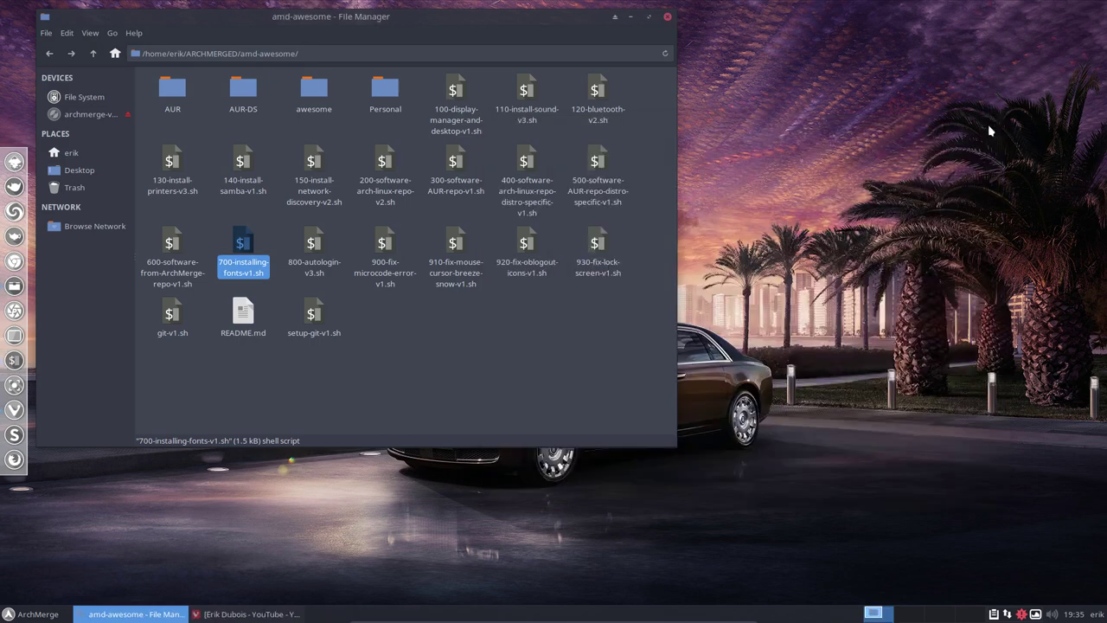
left_click(593, 164)
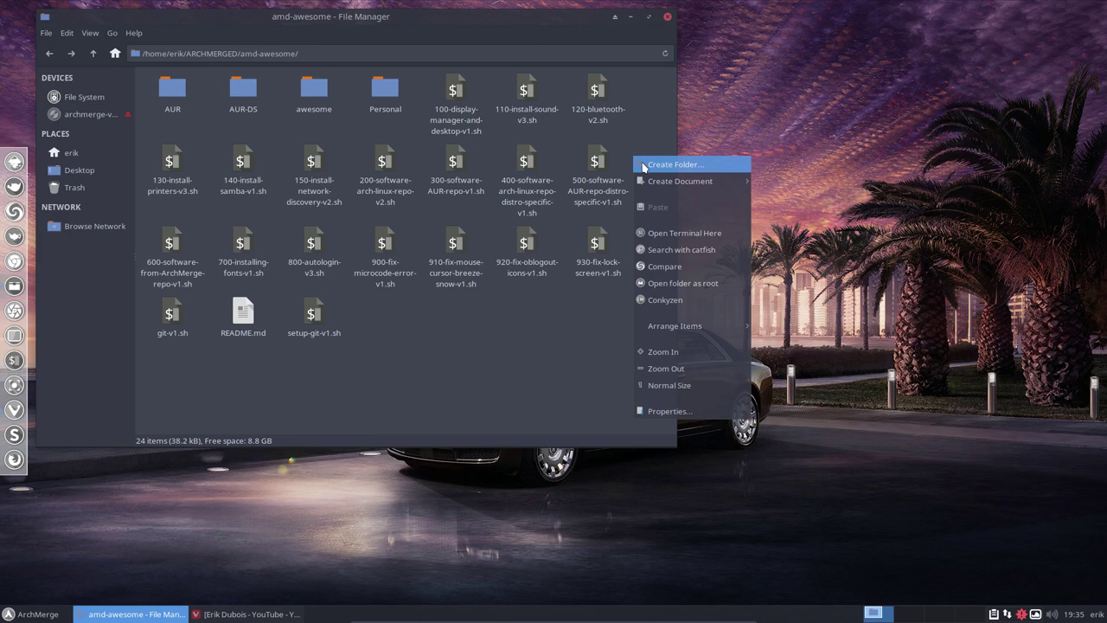
- Run the ./500 script with the sudo password in a terminal at amd-awesome to install xfce-slimlock
left_click(702, 233)
type("./")
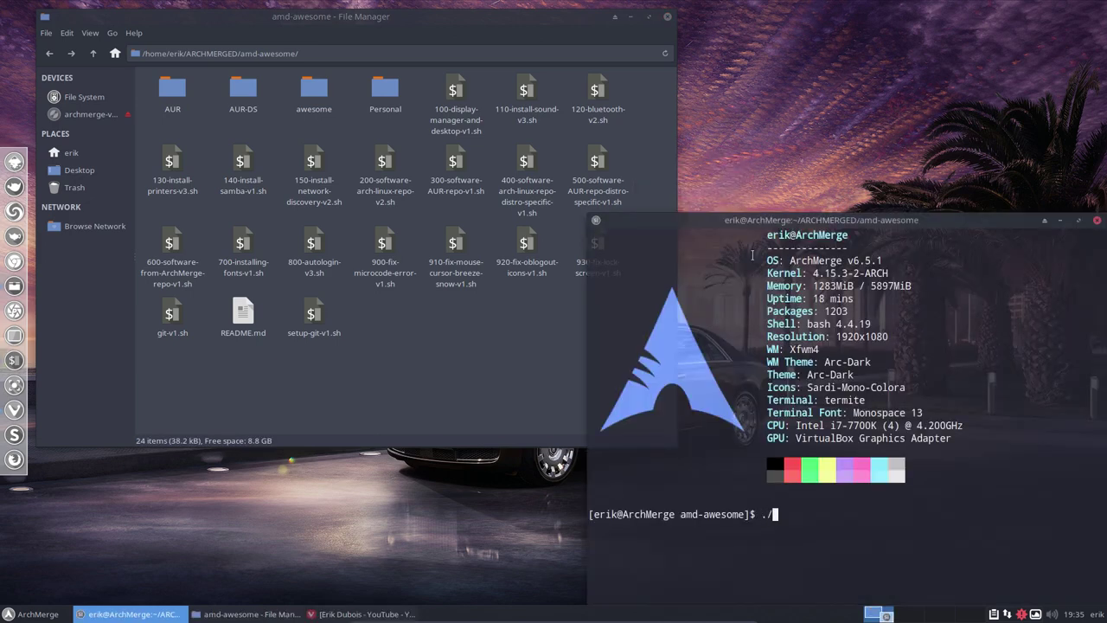
type("500")
key("Tab")
key("Return")
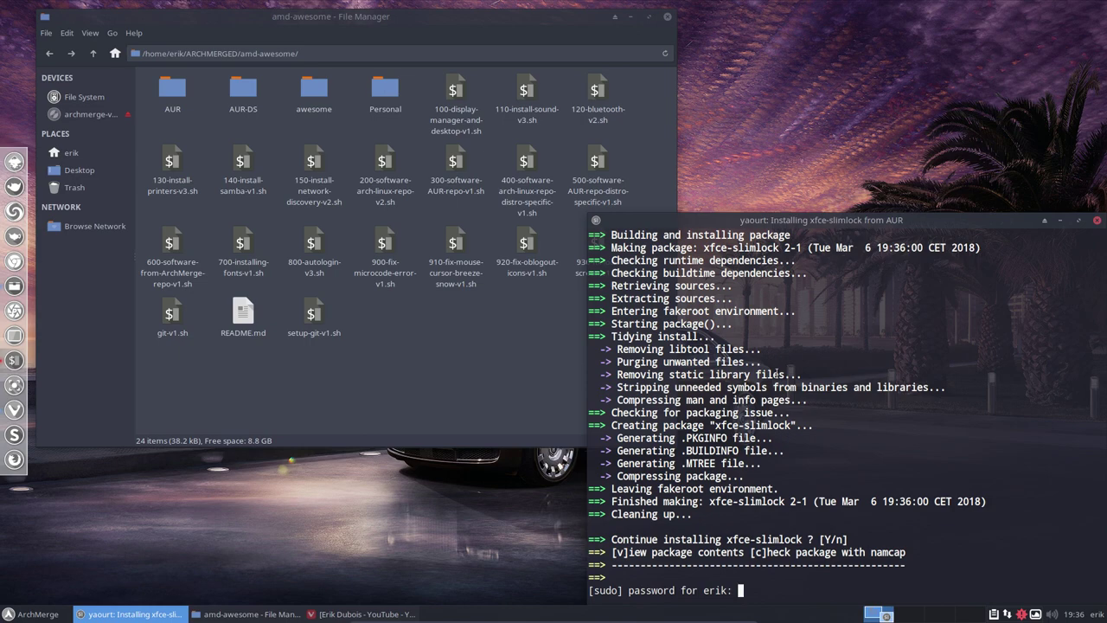
key("Return")
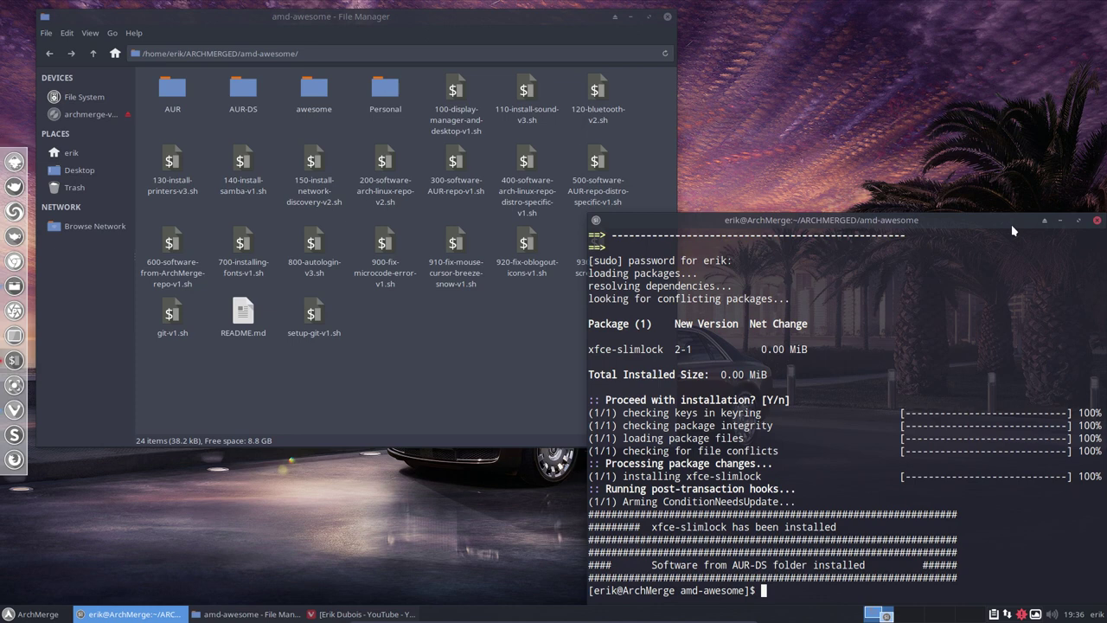
type("./4")
key("BackSpace")
key("BackSpace")
key("BackSpace")
- Close the terminal and open the 400 script in Sublime Text, highlighting the mpd-ncmpcpp line and arandr
left_click(1097, 219)
double_click(531, 162)
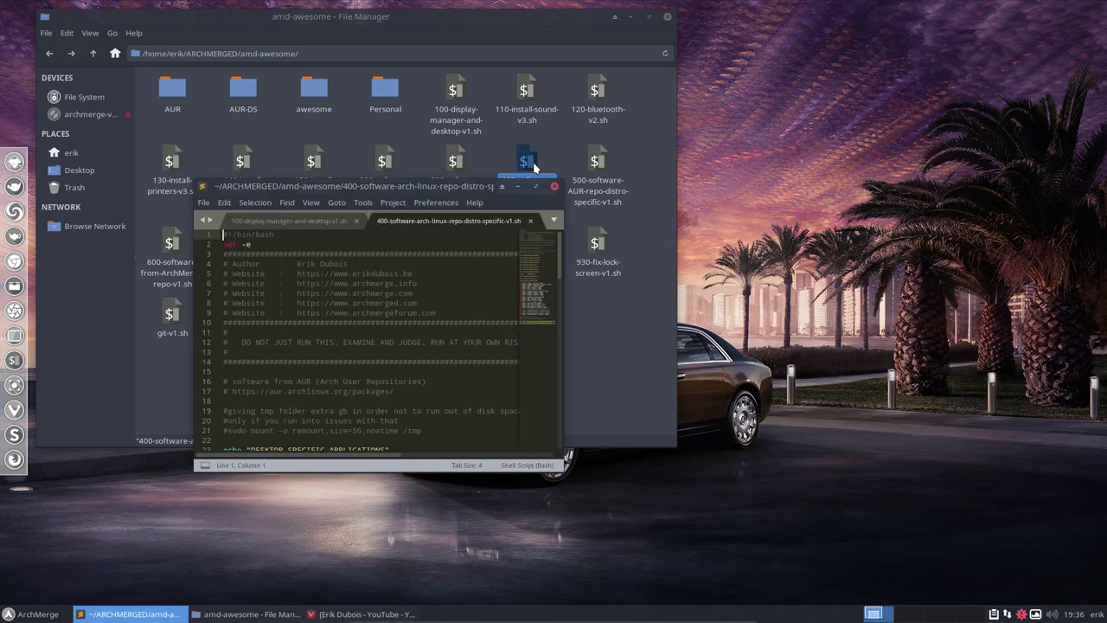
scroll(386, 392, "down", 10)
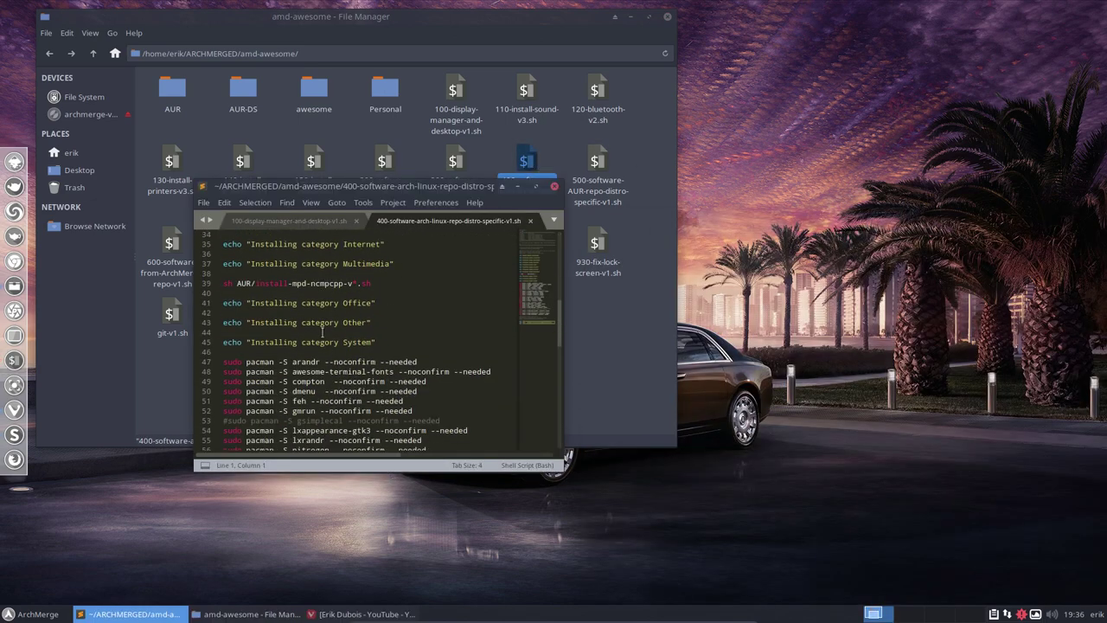
left_click_drag(373, 284, 222, 284)
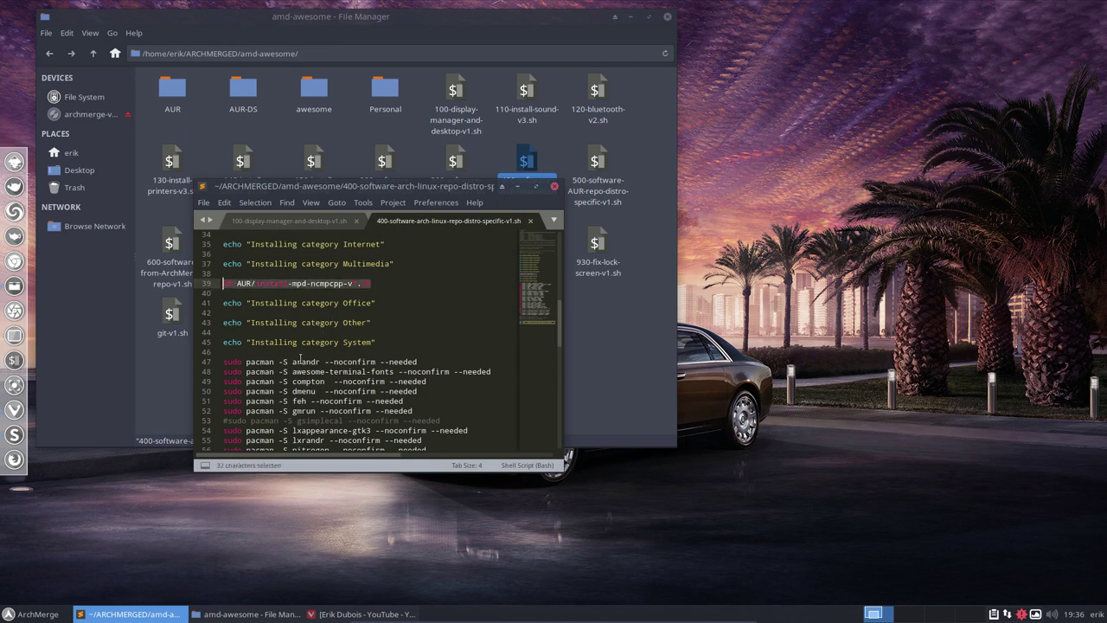
double_click(316, 362)
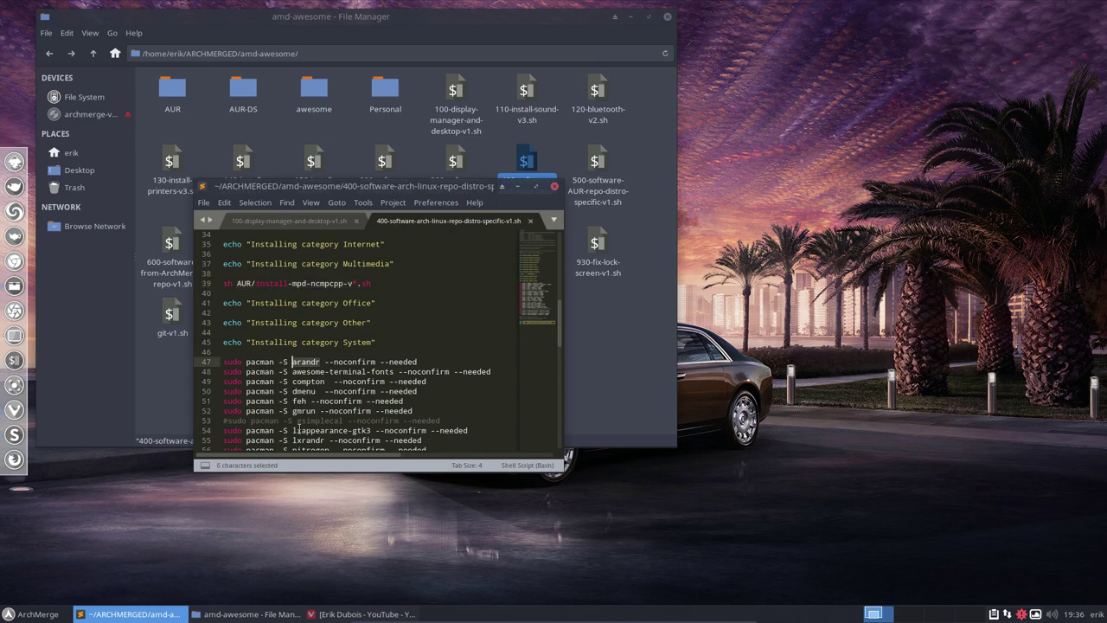
- Toggle the application menu, then try an 'arc'/'a' search in the launcher and dismiss it
left_click(35, 614)
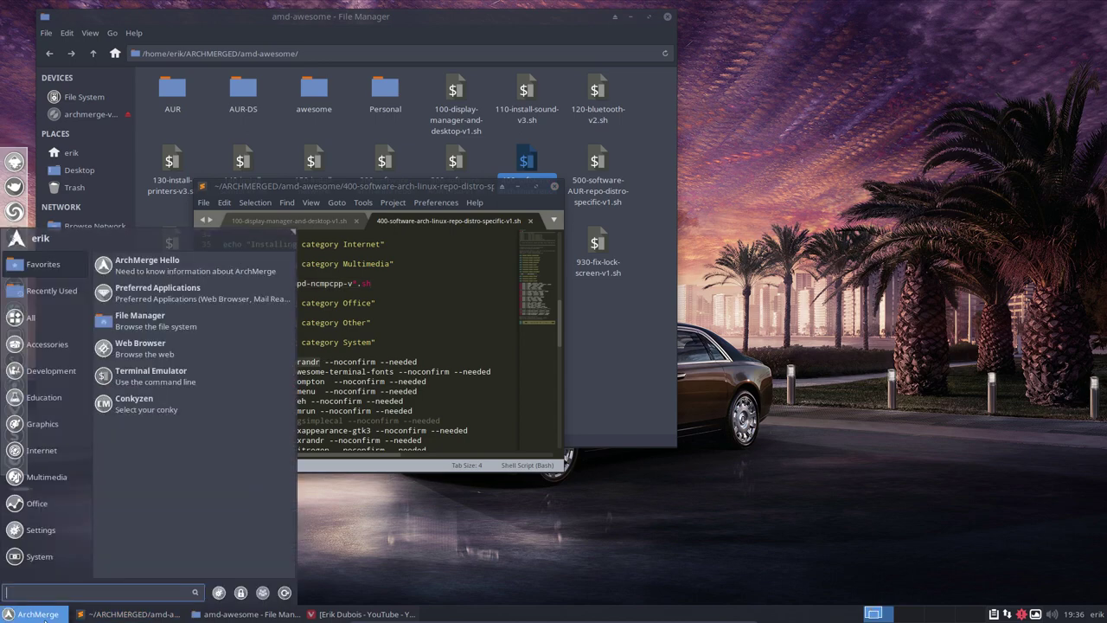
left_click(339, 578)
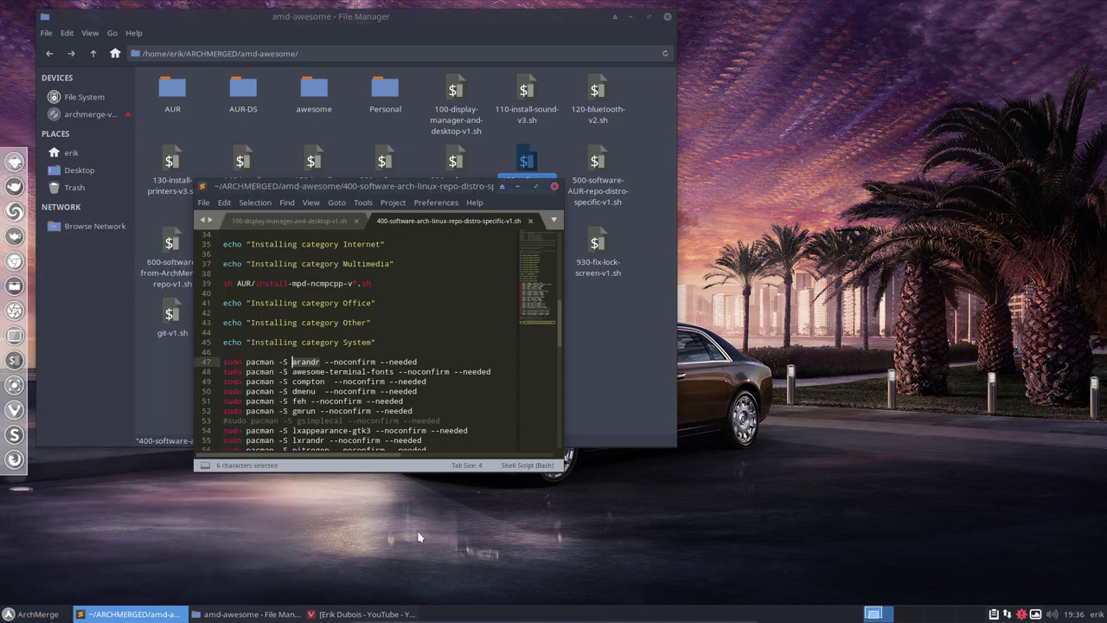
key("super+shift+Return")
type("arc")
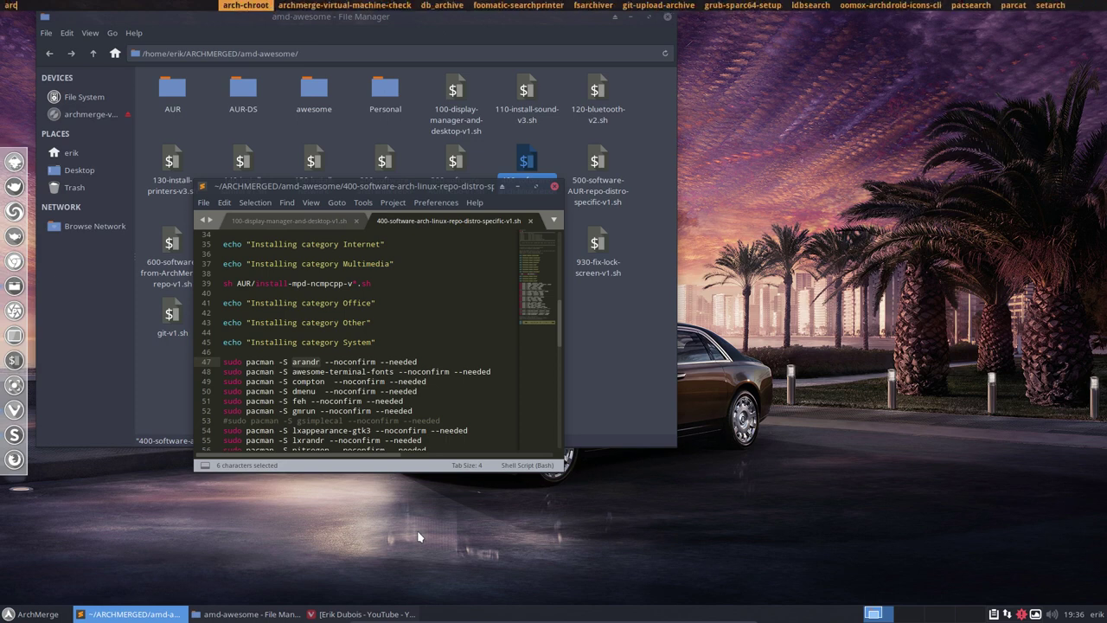
key("BackSpace")
type("a")
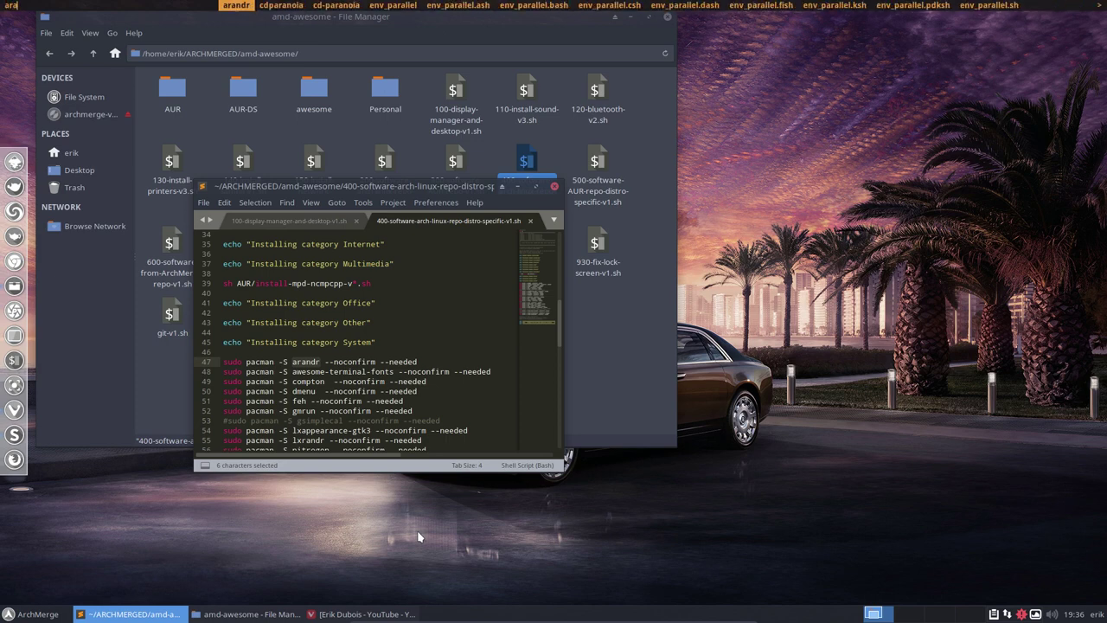
key("Escape")
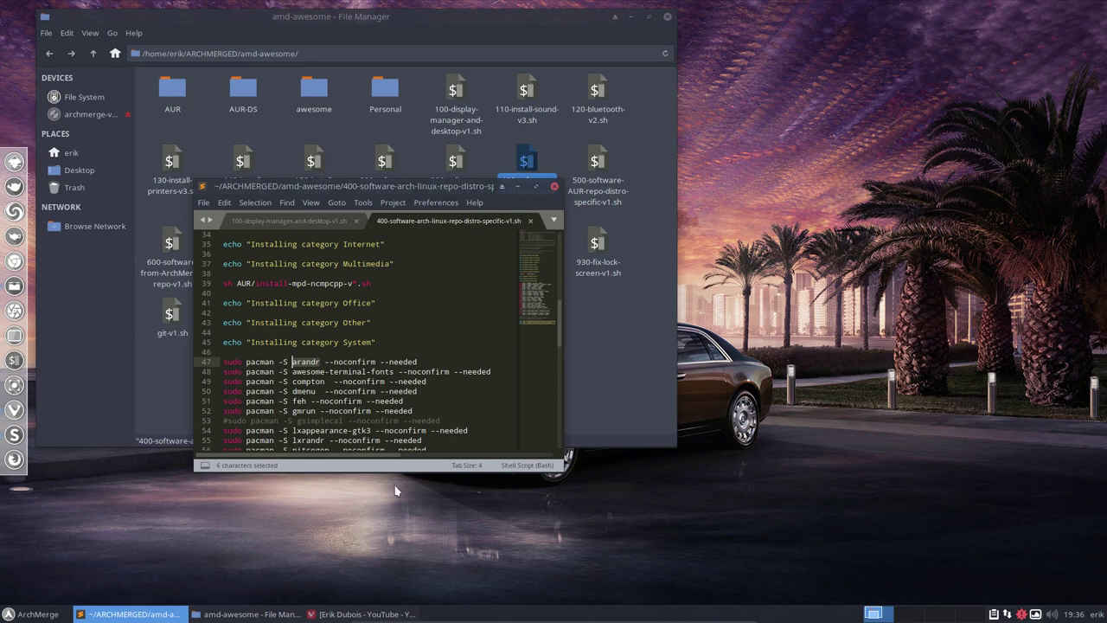
- Clear the arandr highlight, try an 'awe' launcher search, then close Sublime Text
left_click(297, 372)
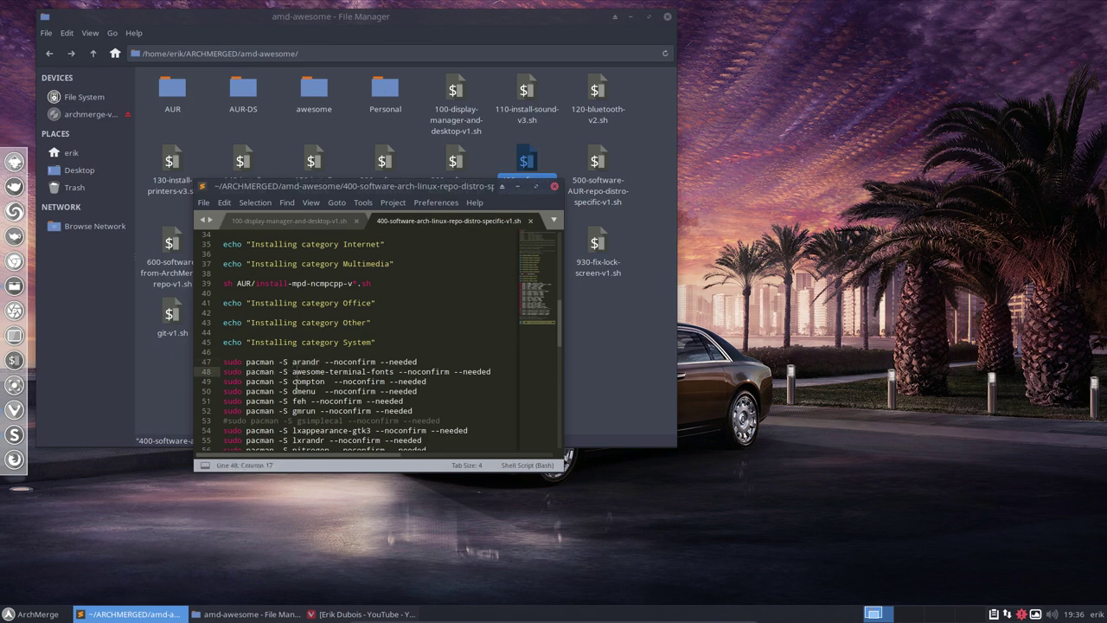
key("super+shift+Return")
type("awe")
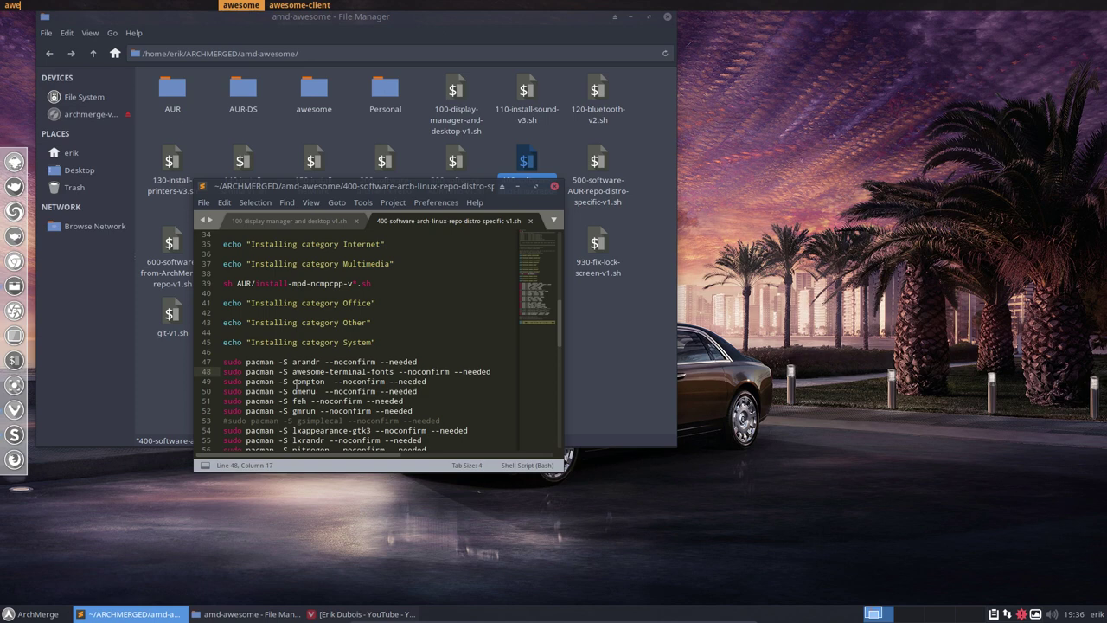
key("Escape")
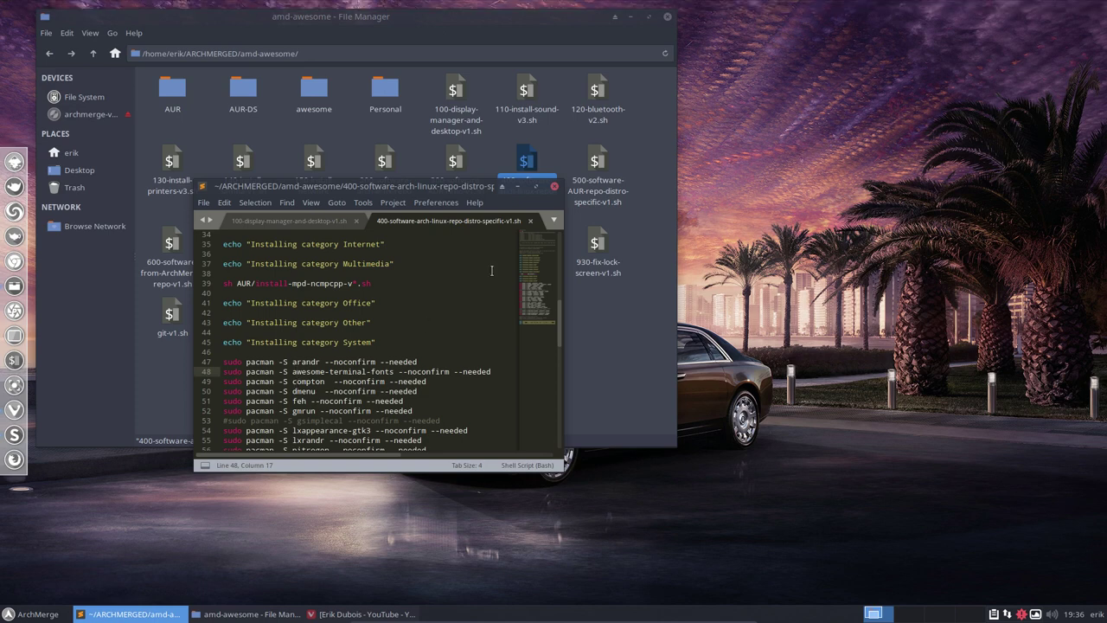
left_click(554, 186)
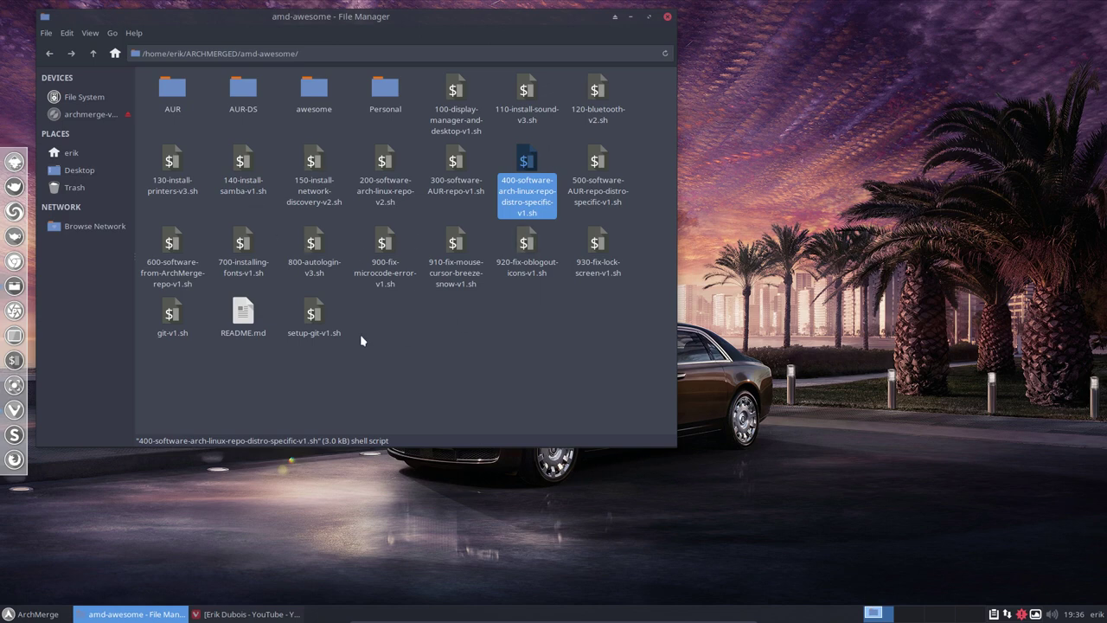
- Close the file manager and log out of the Xfce session
left_click(667, 17)
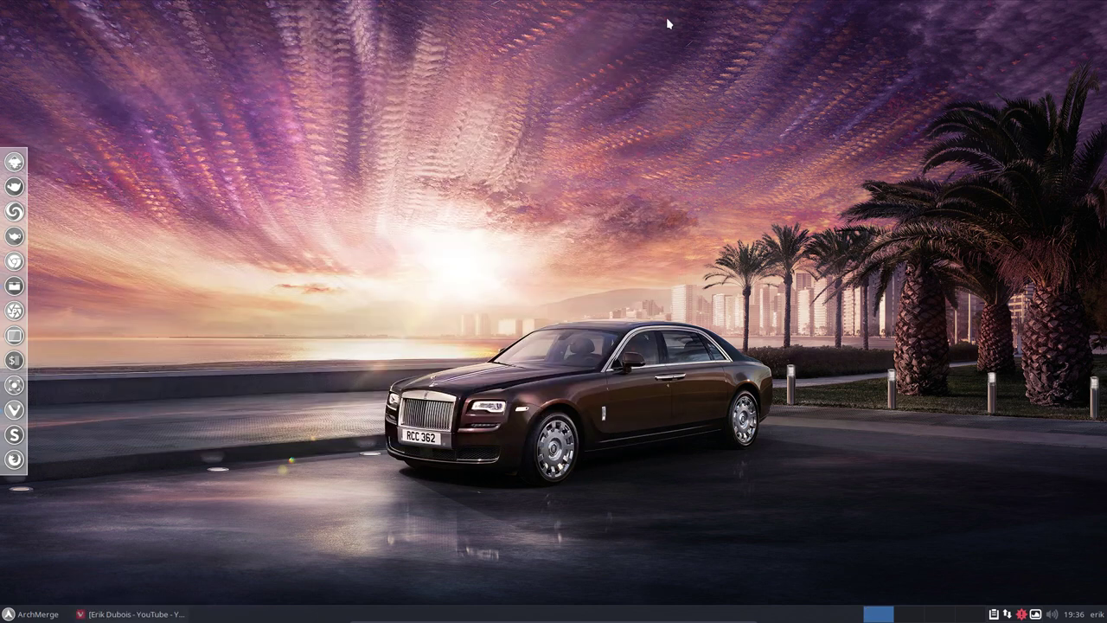
left_click(39, 613)
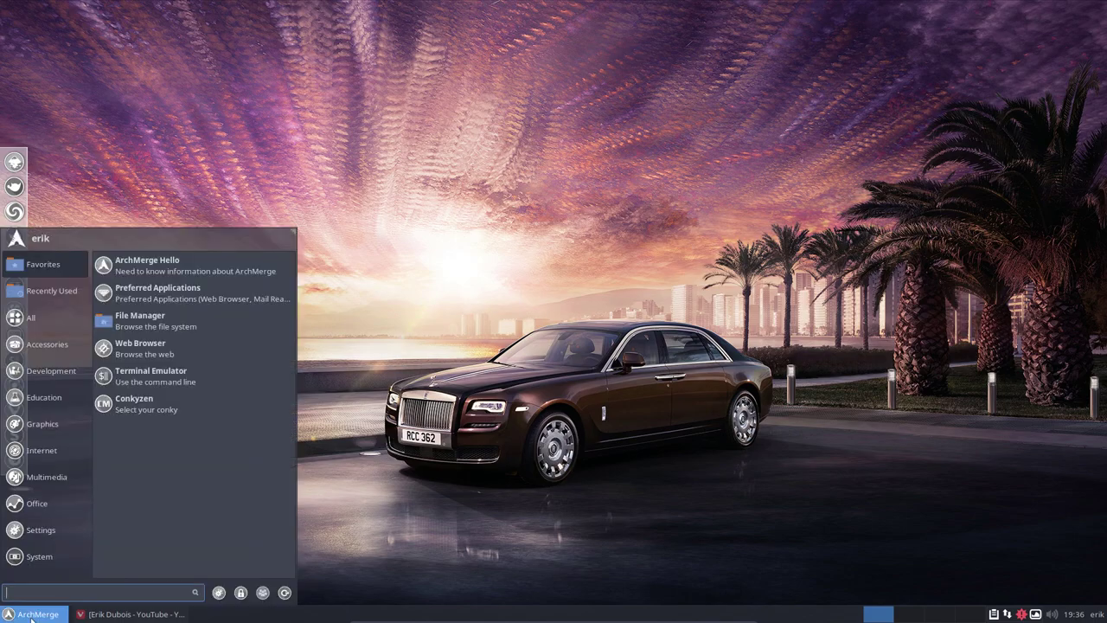
left_click(285, 592)
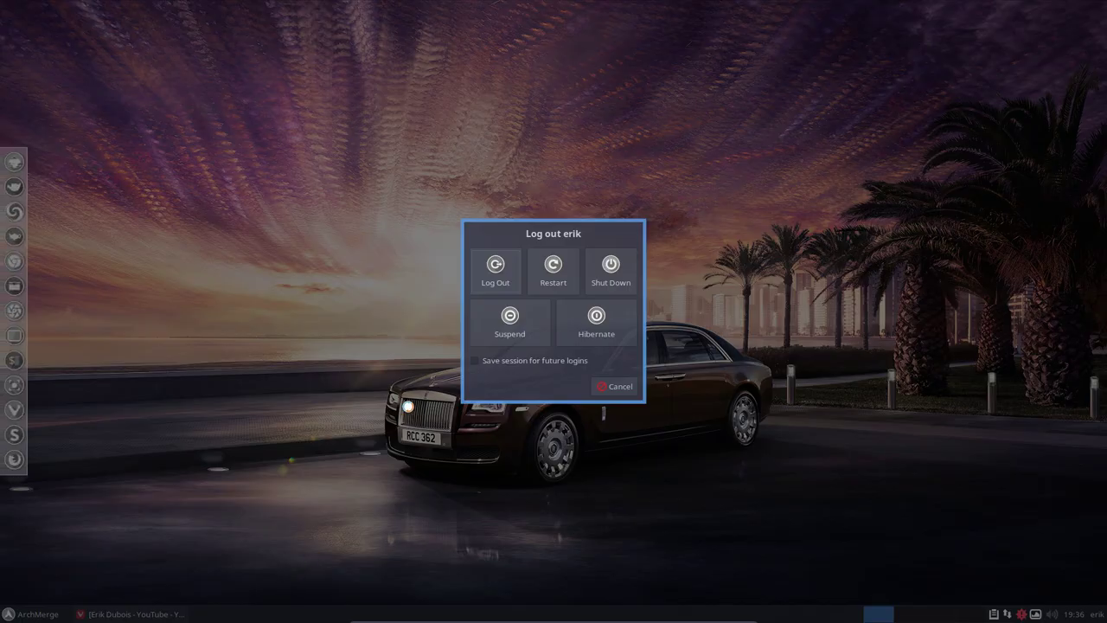
left_click(495, 270)
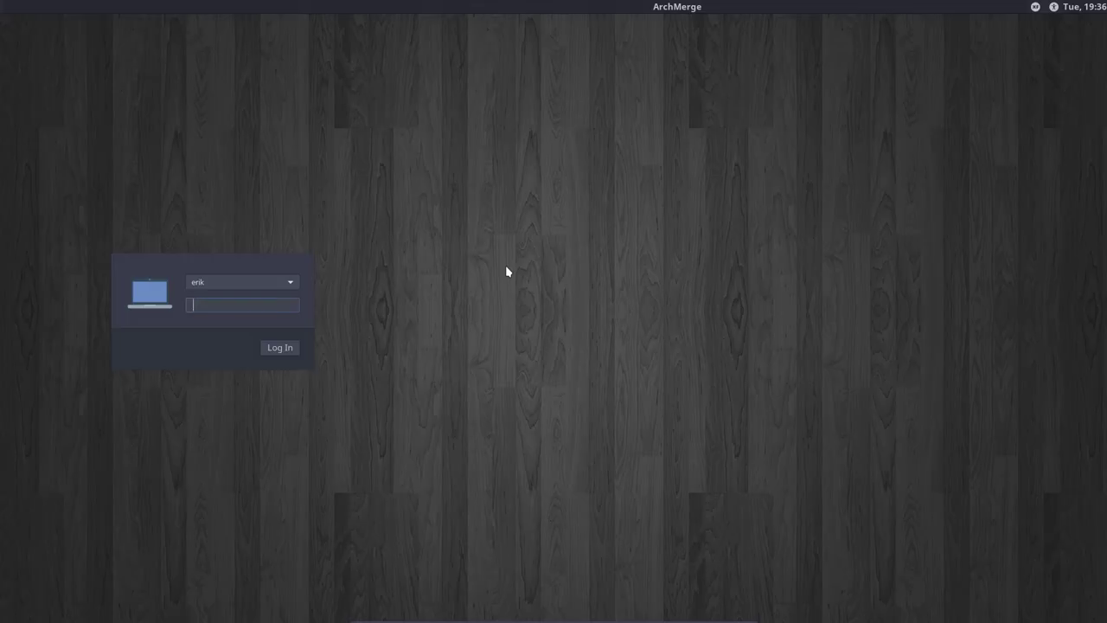
- Choose the awesome session in LightDM and log in with the user's password
left_click(1038, 7)
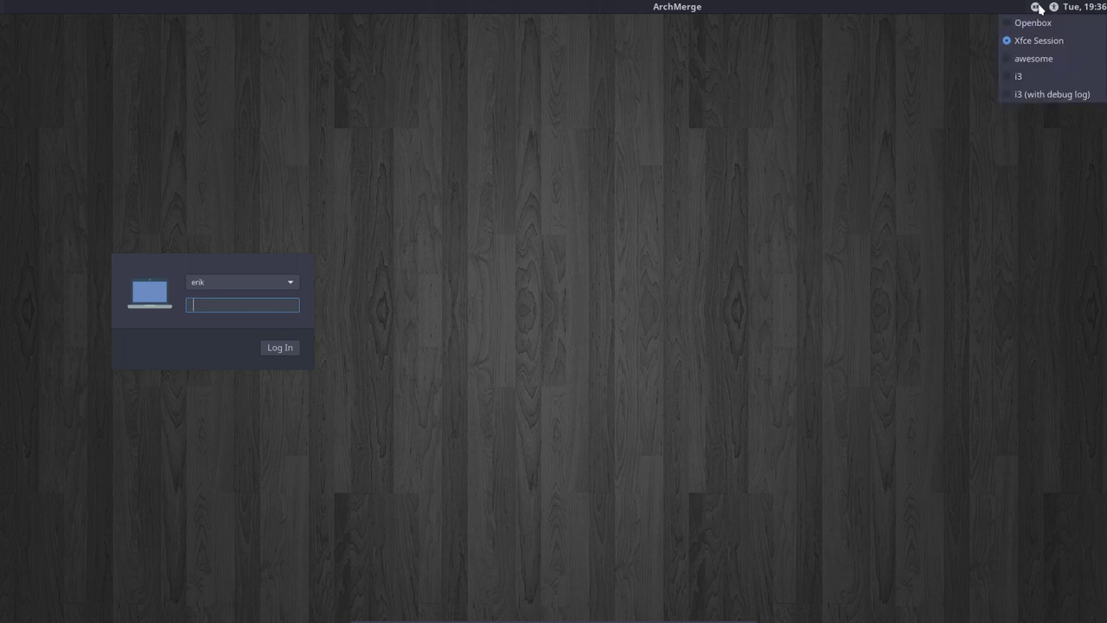
left_click(1020, 58)
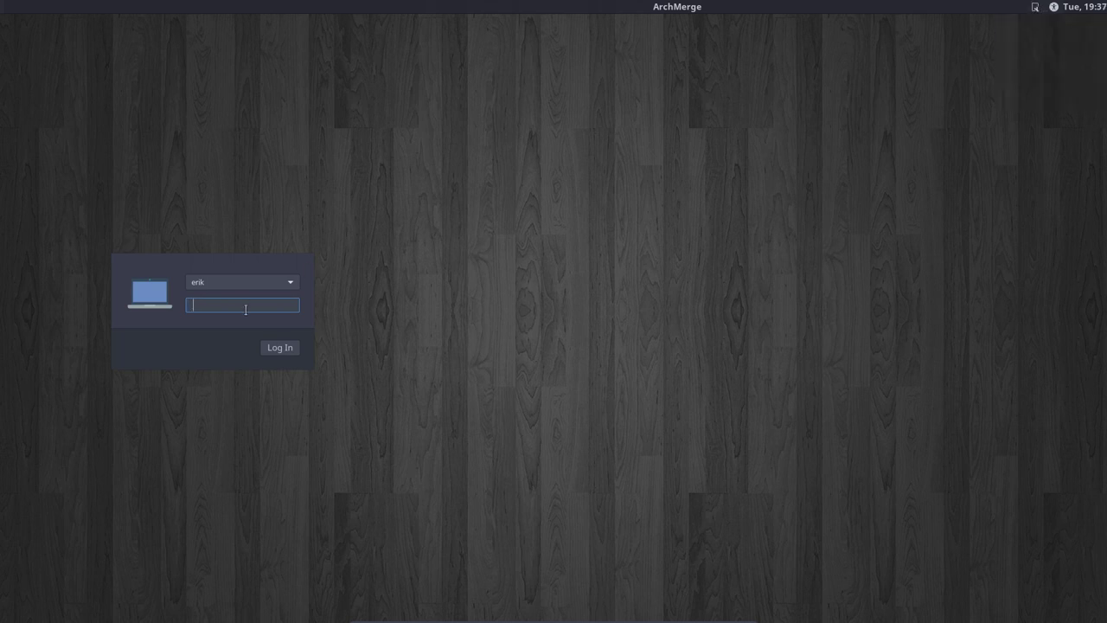
key("Return")
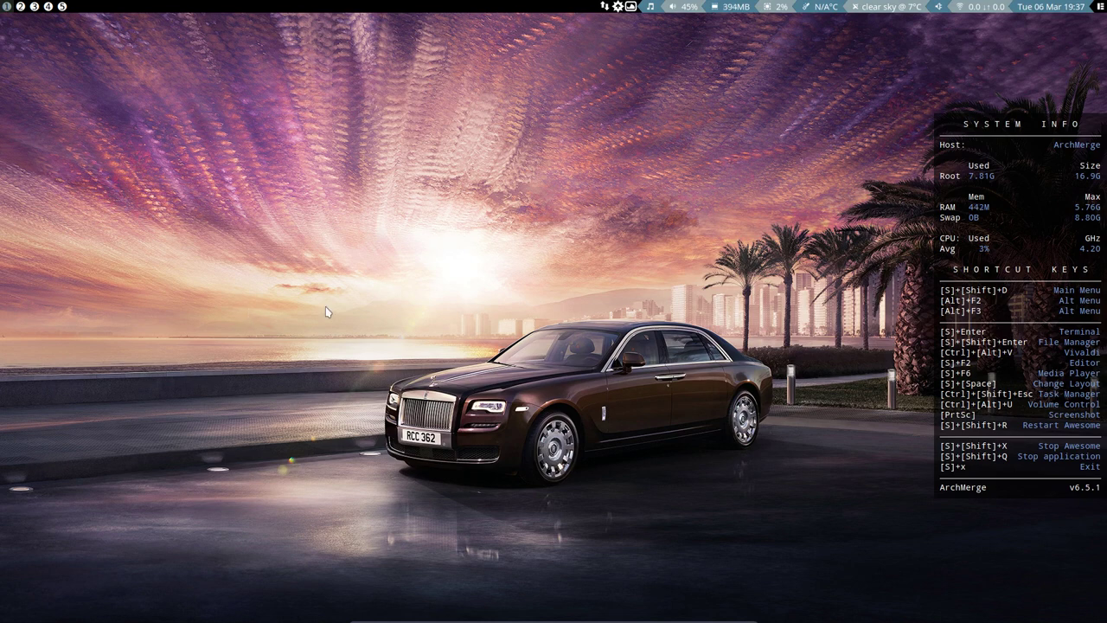
- Open termite terminals with Super+Enter and restart awesome to re-tile them with gaps
key("super+Return")
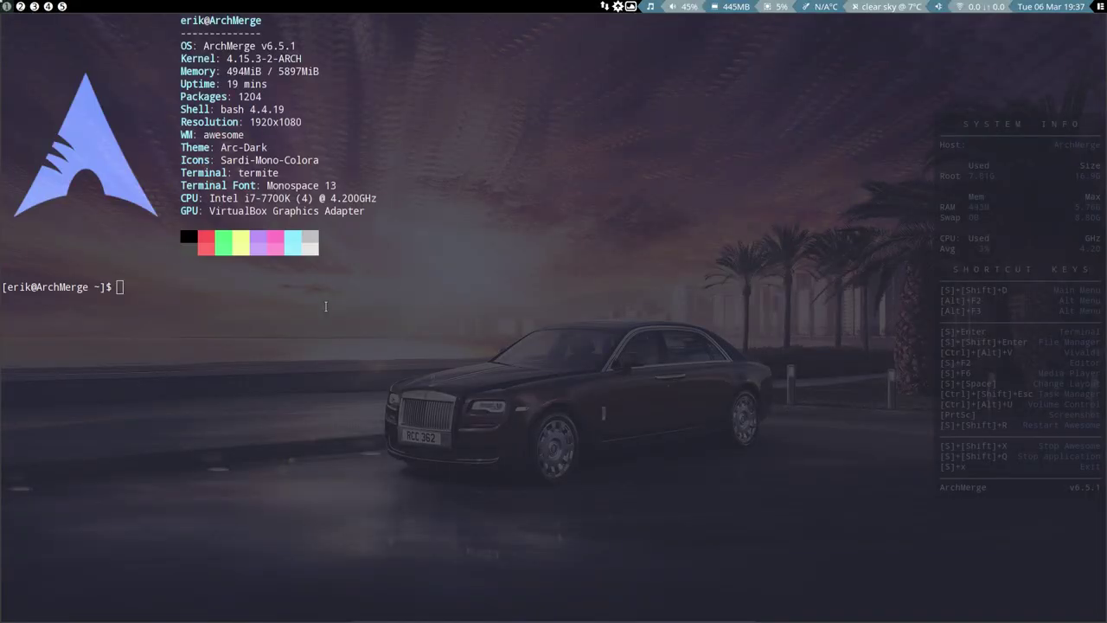
key("super+Return")
key("super+Return")
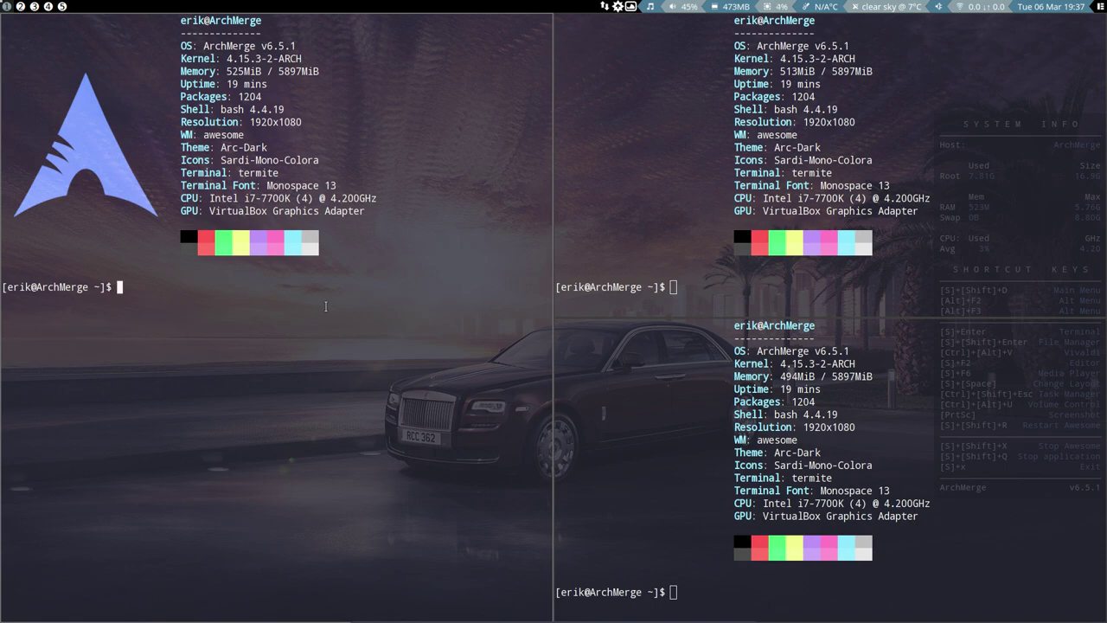
key("super+shift+r")
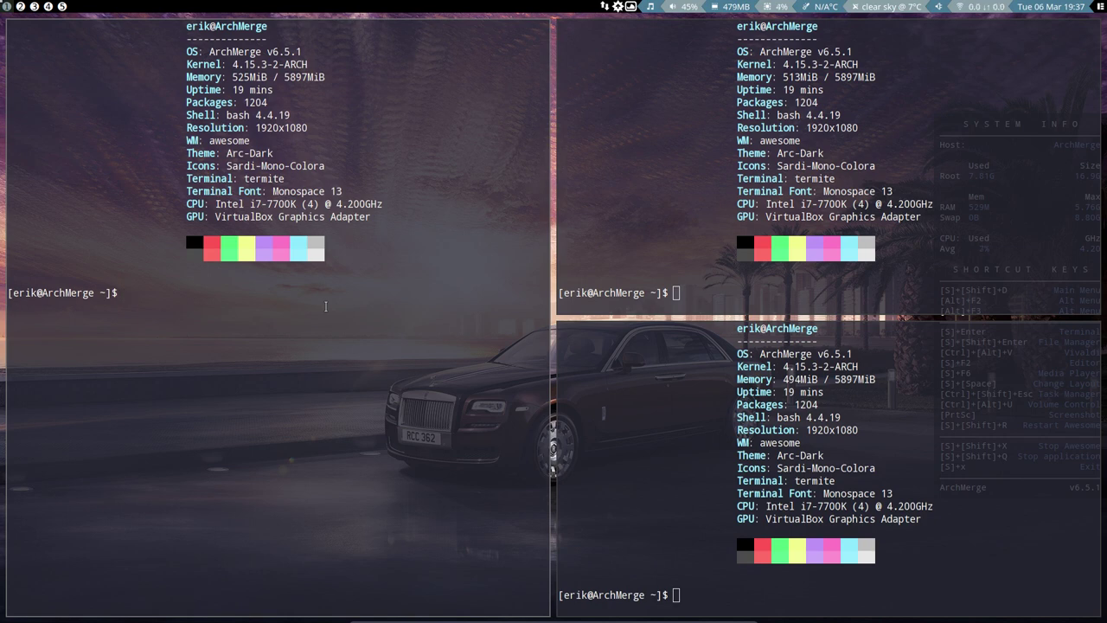
- Run 'killall conky' in a terminal to remove the system-info panel
type("killall conky")
key("BackSpace")
key("BackSpace")
key("BackSpace")
key("BackSpace")
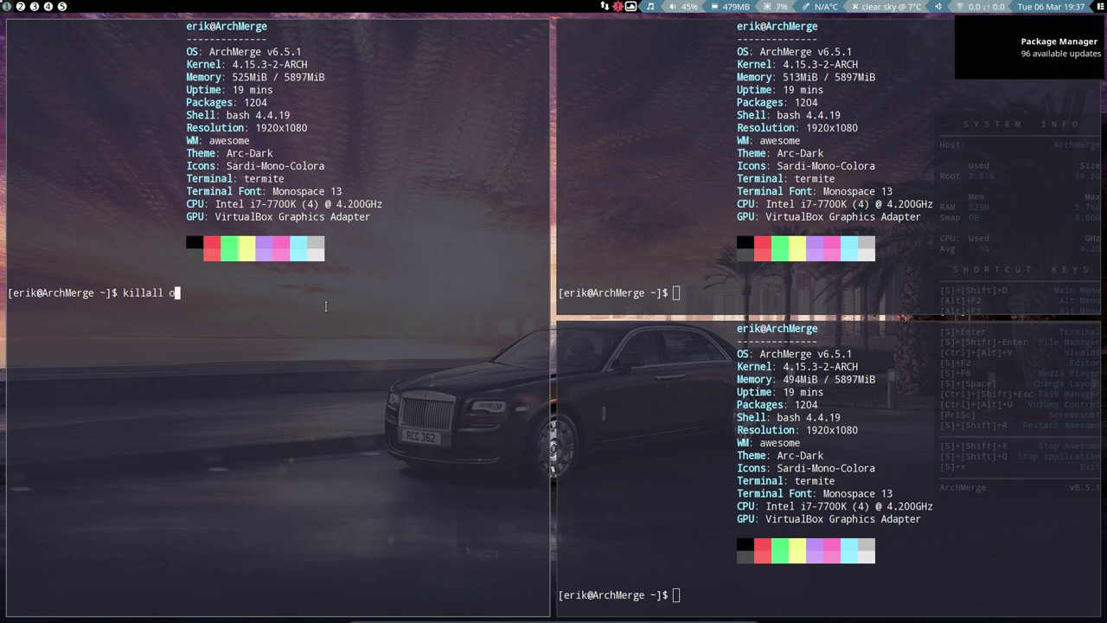
type("onky")
key("Return")
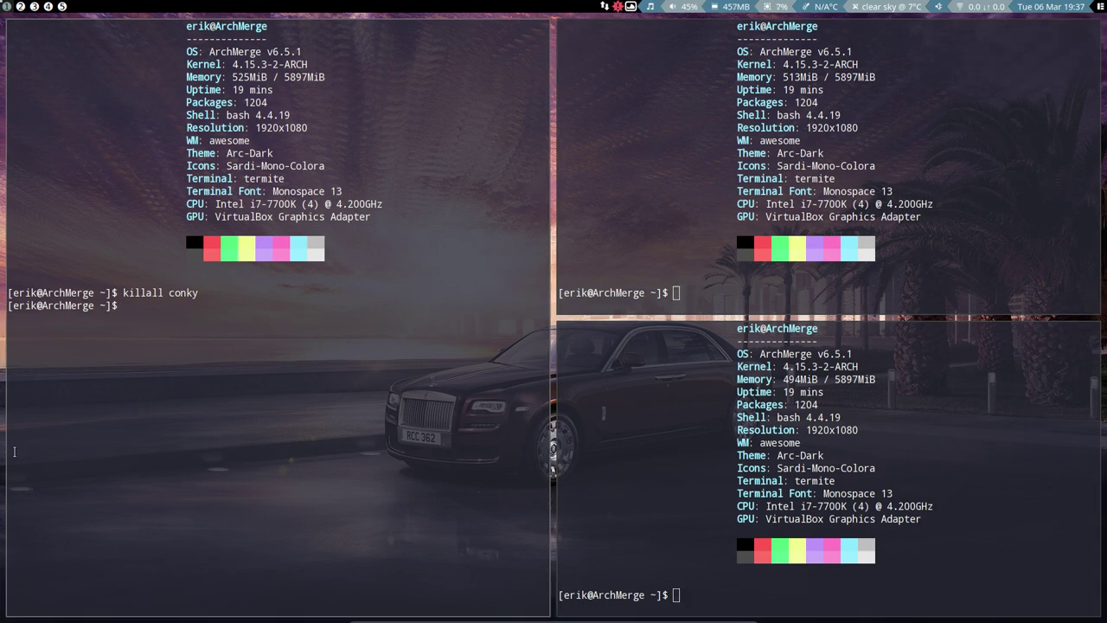
key("super+s")
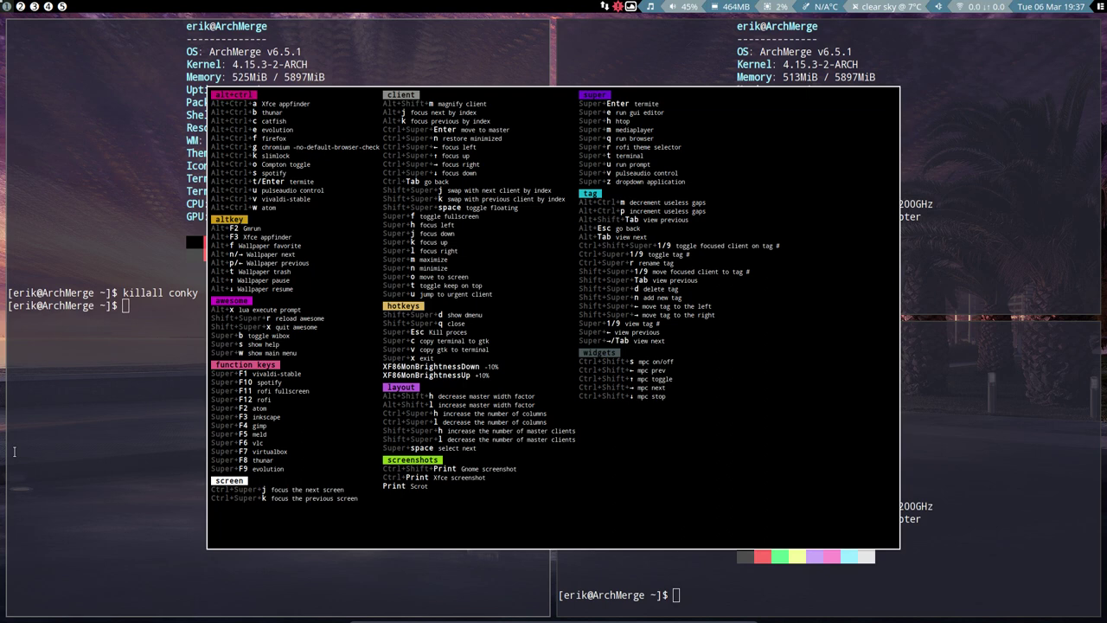
key("Escape")
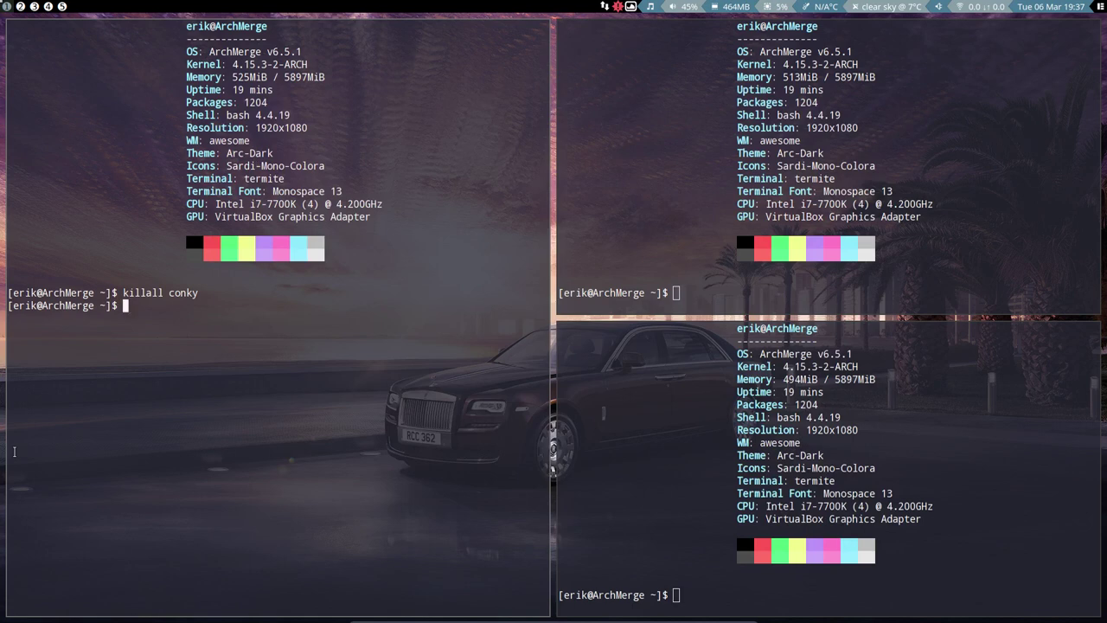
key("super+w")
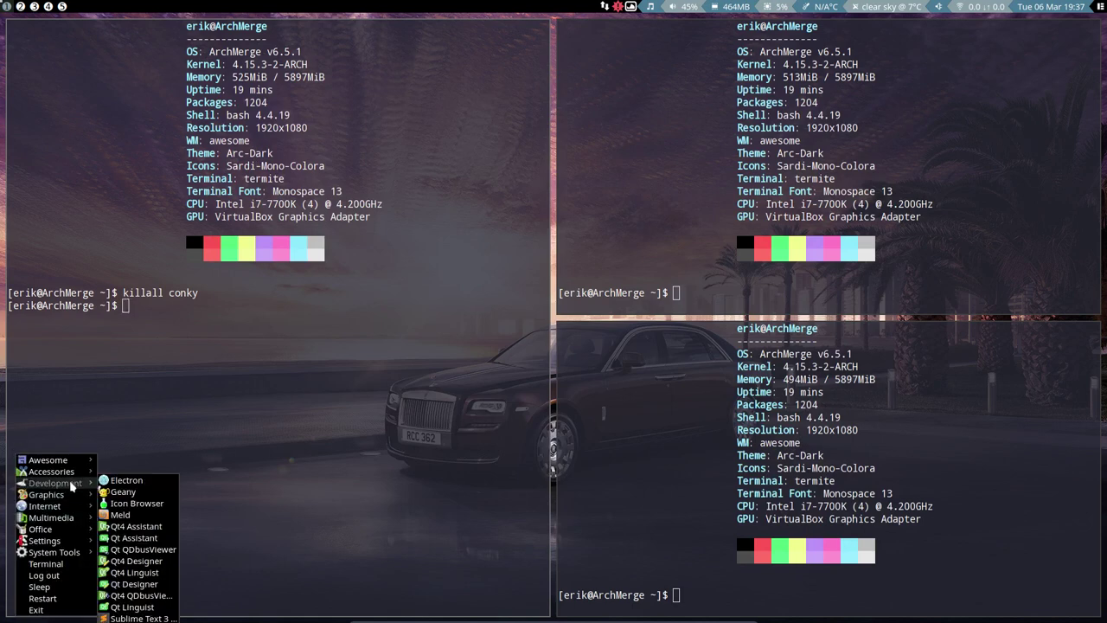
mouse_move(75, 466)
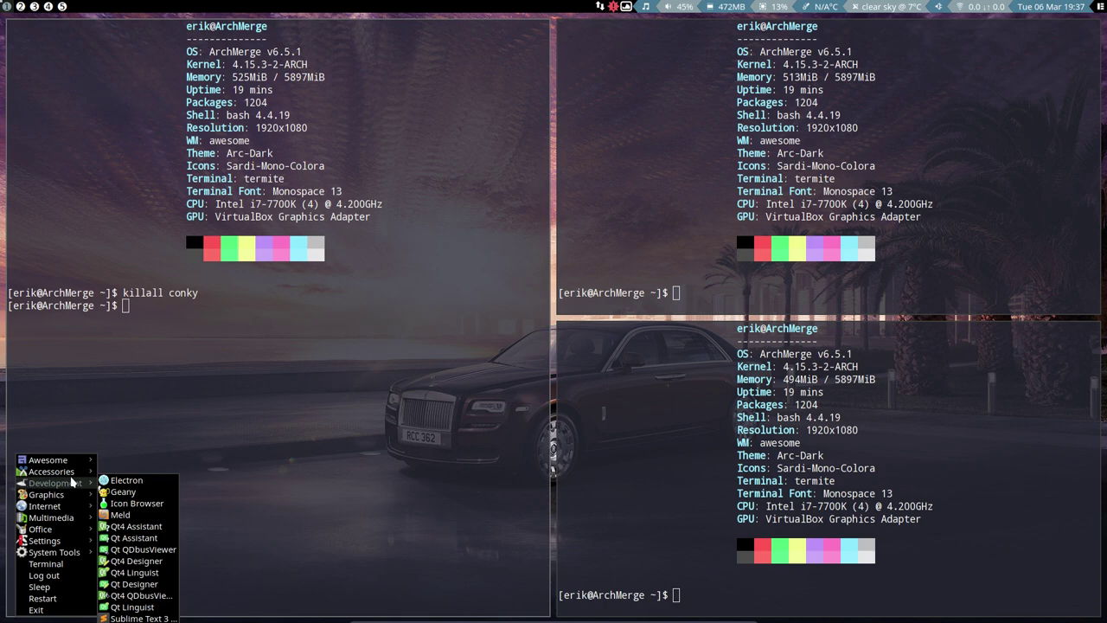
mouse_move(69, 495)
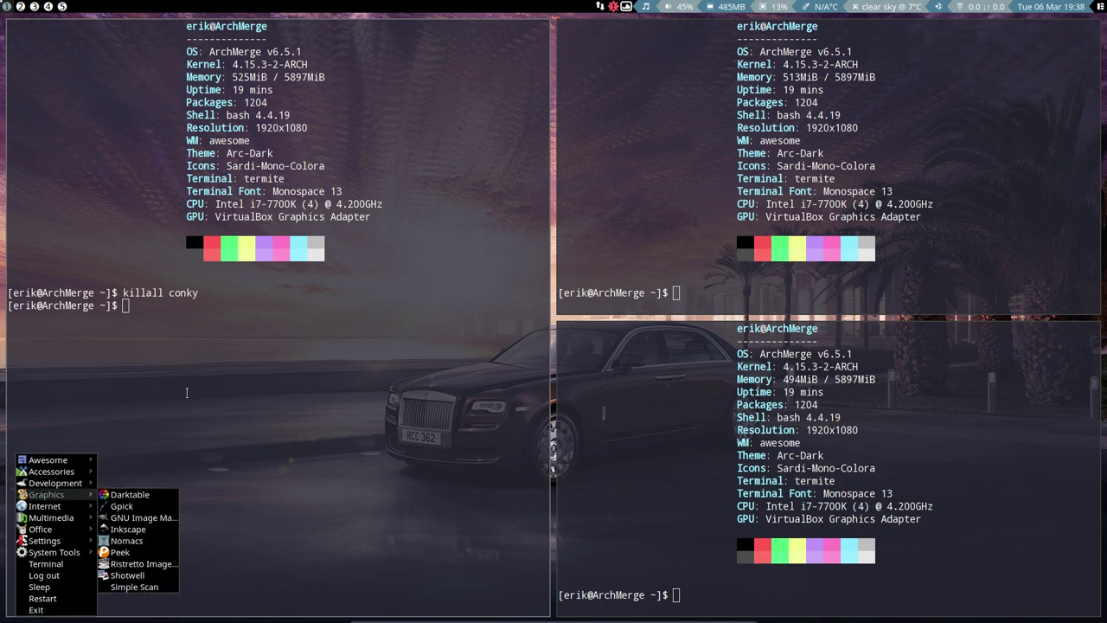
left_click(186, 392)
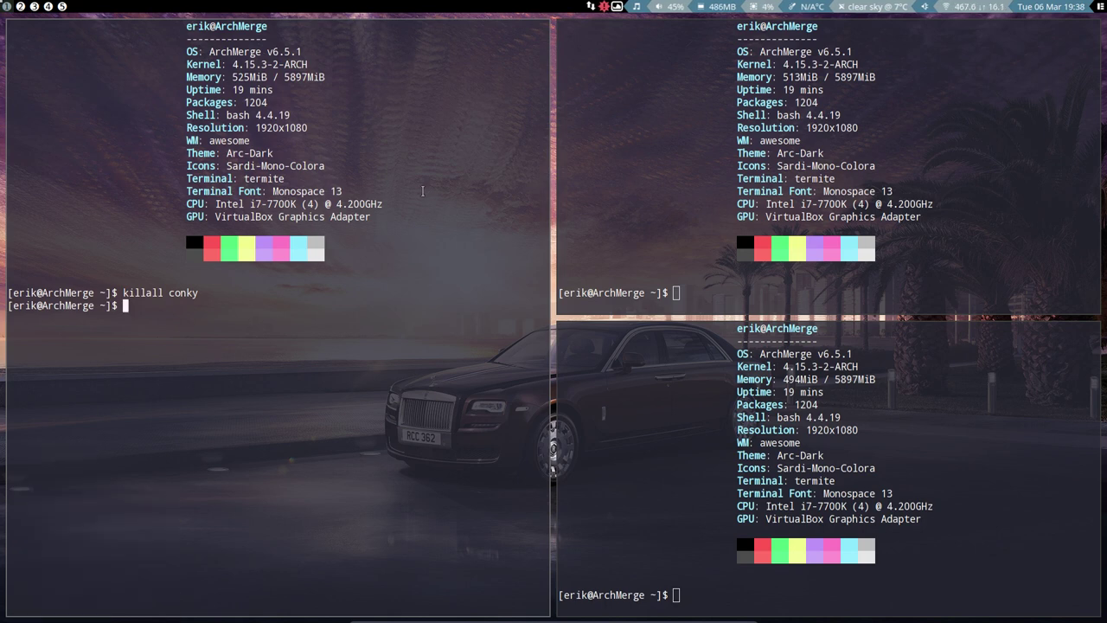
key("super+r")
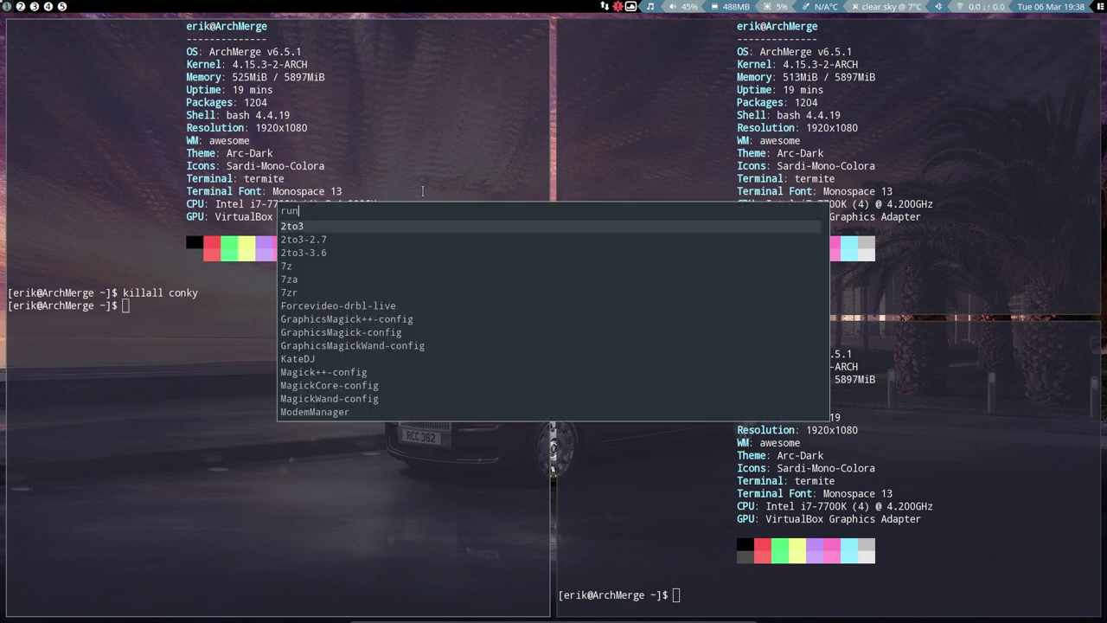
type("fir")
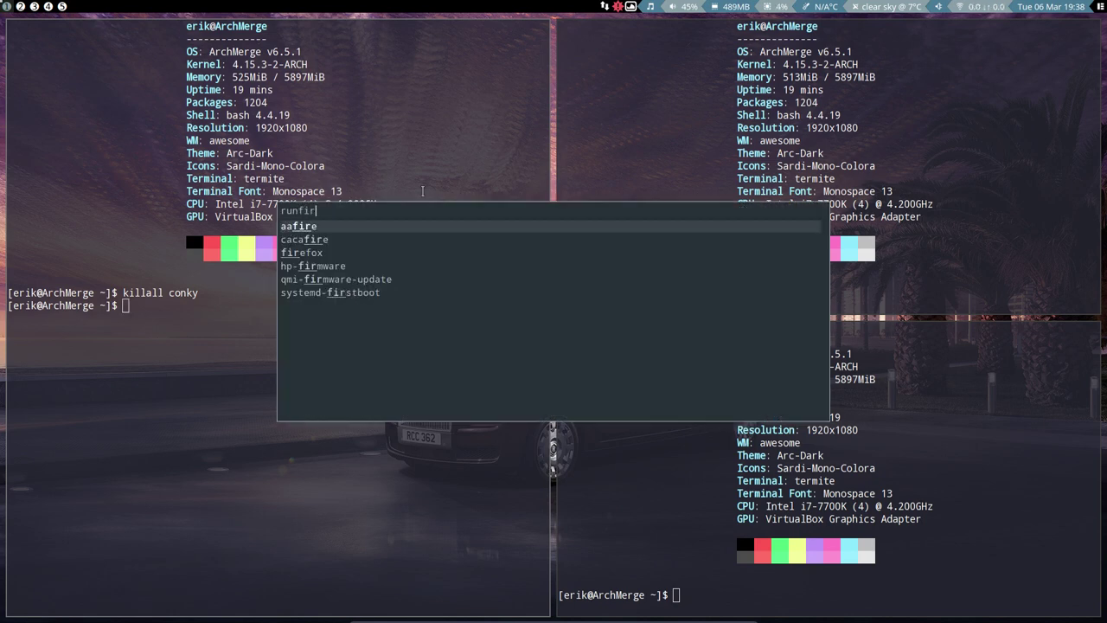
key("BackSpace")
key("BackSpace")
key("BackSpace")
type("fir")
key("BackSpace")
key("BackSpace")
key("BackSpace")
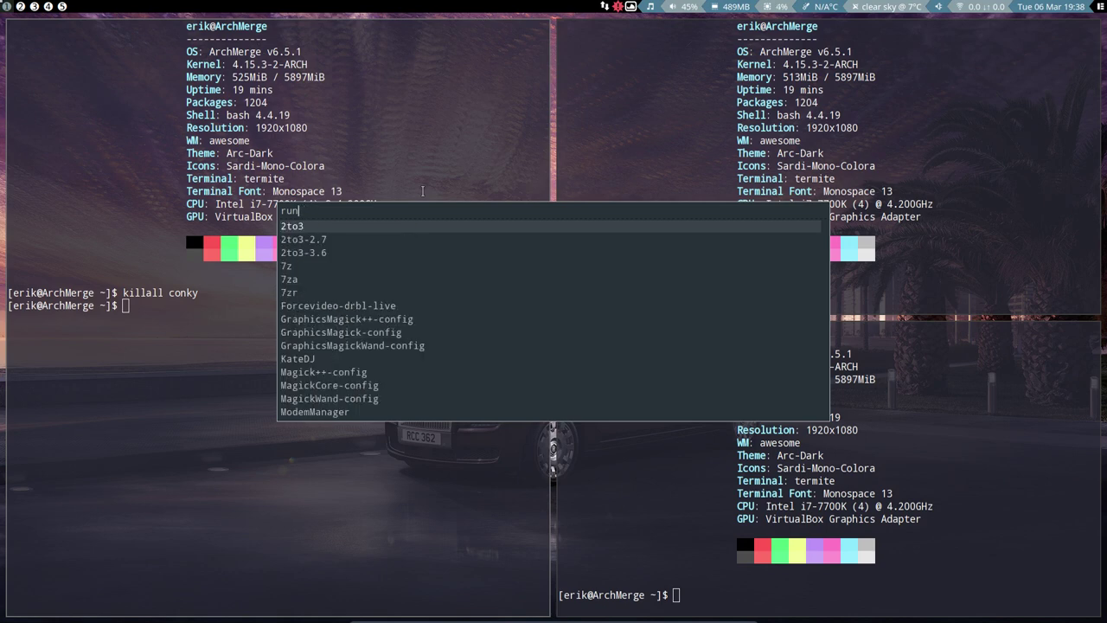
type("viva")
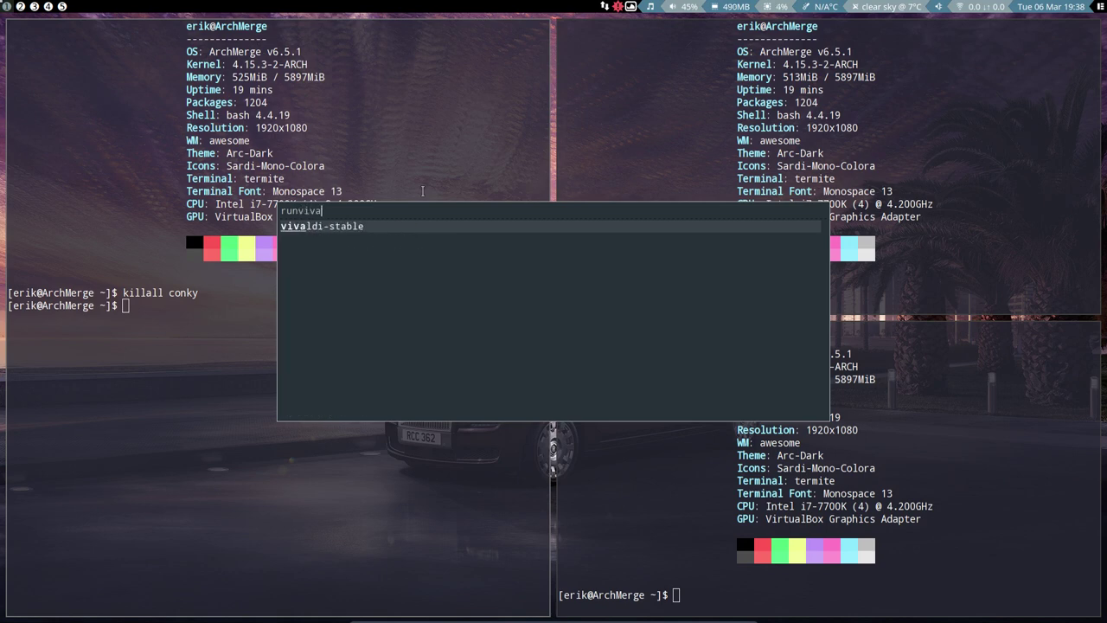
key("BackSpace")
key("BackSpace")
key("BackSpace")
key("BackSpace")
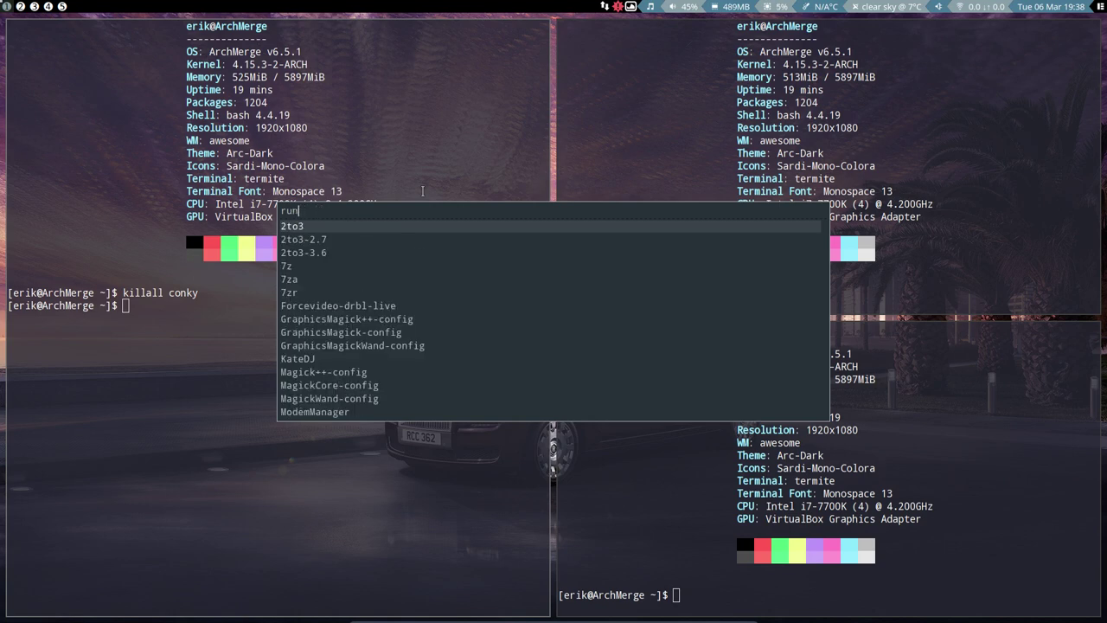
key("Escape")
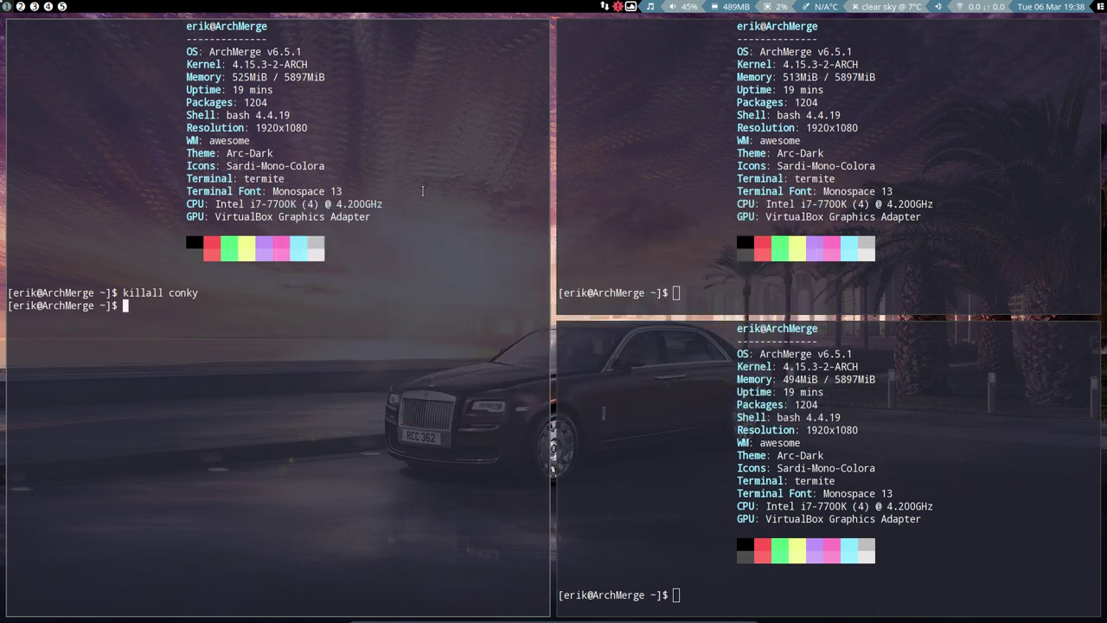
key("super+r")
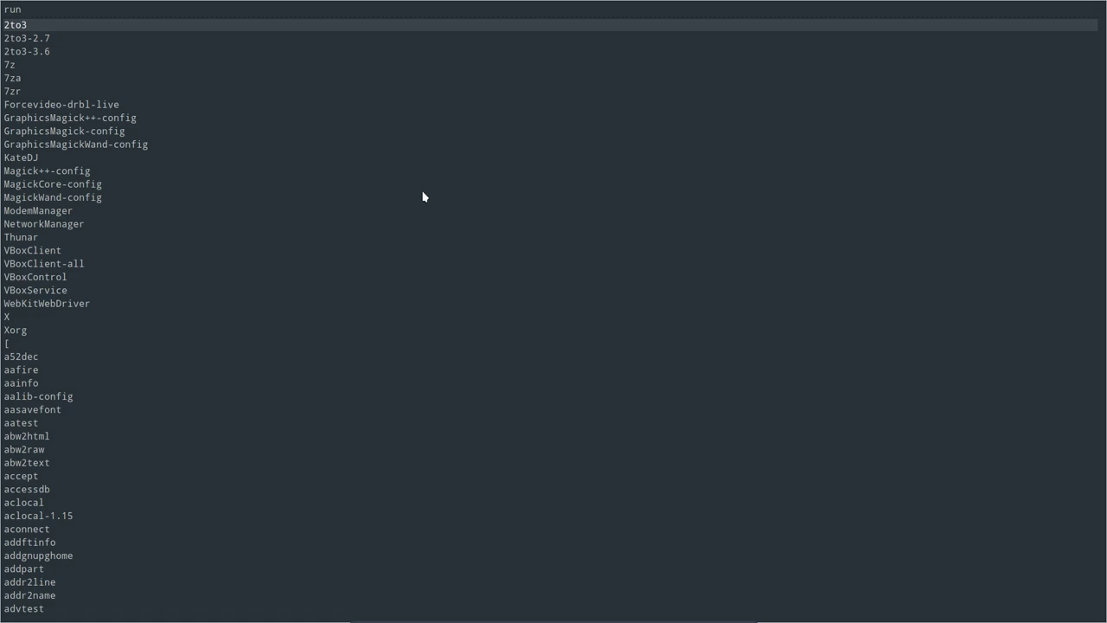
key("Escape")
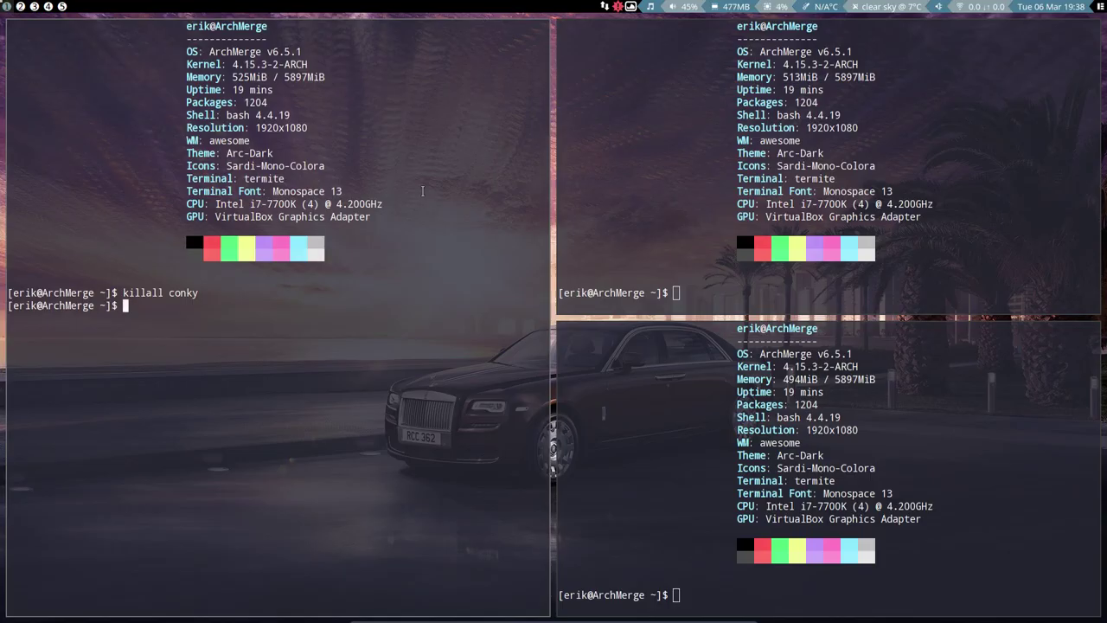